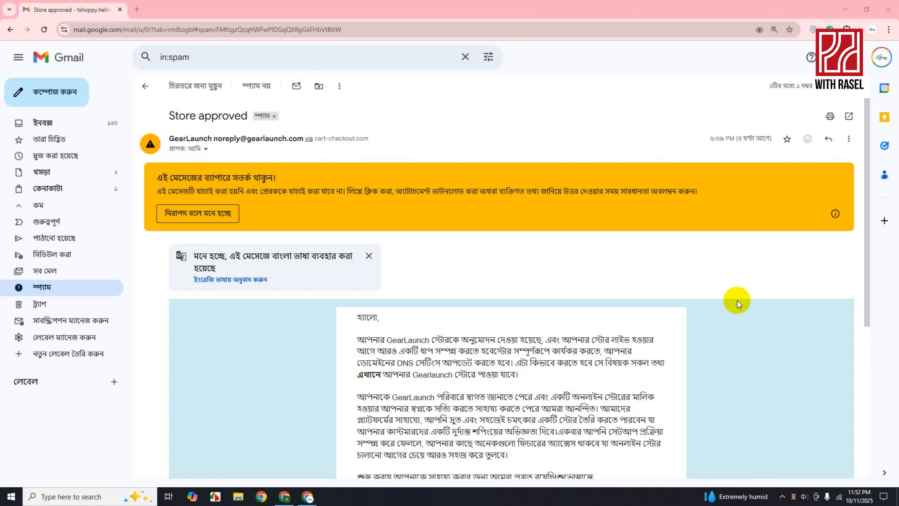
- Read through the store approval email and open the revexo store's GearLaunch dashboard in a new browser tab
scroll(527, 345, down, 3)
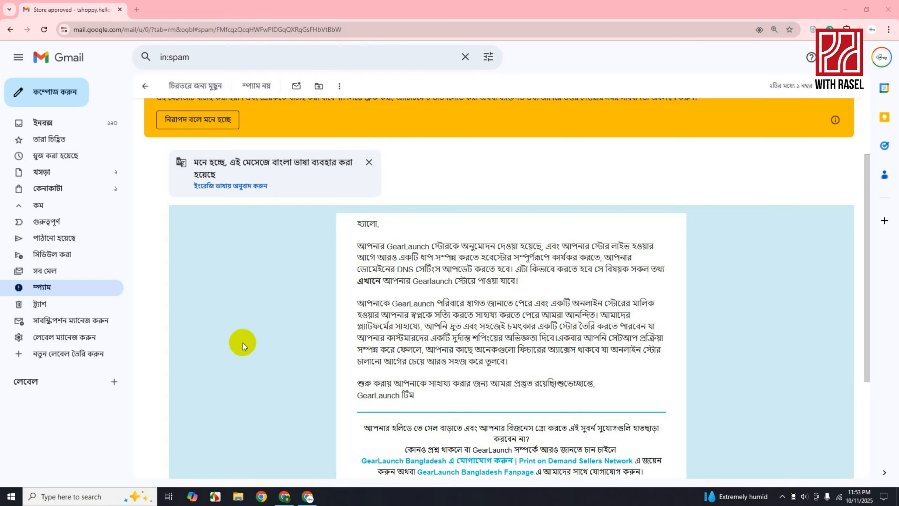
click(139, 5)
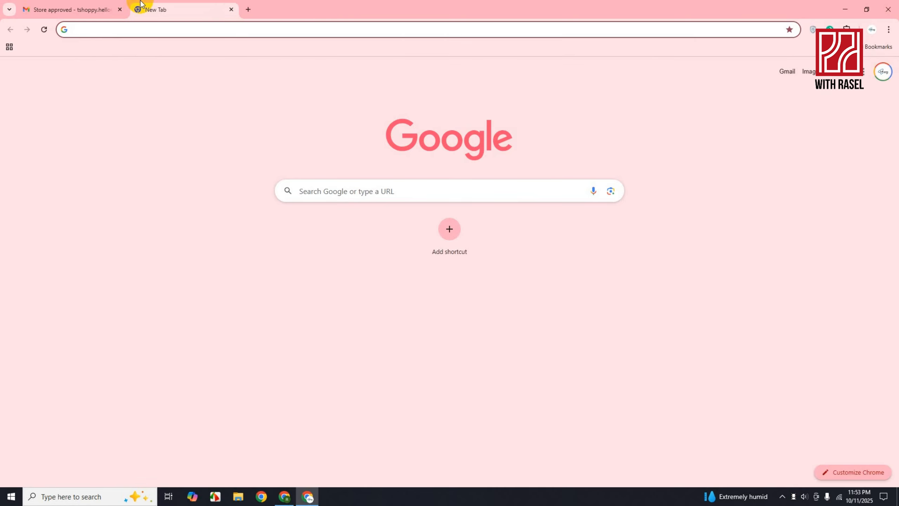
text(gearlaunch)
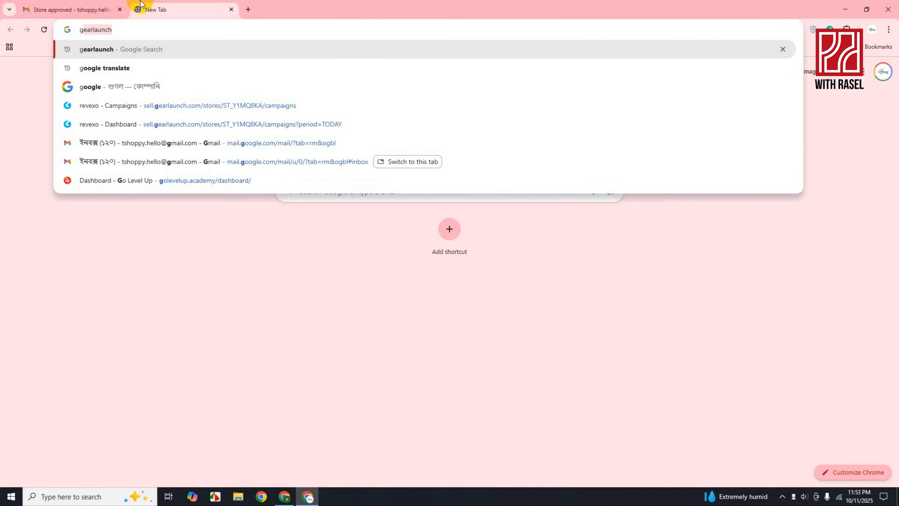
click(127, 122)
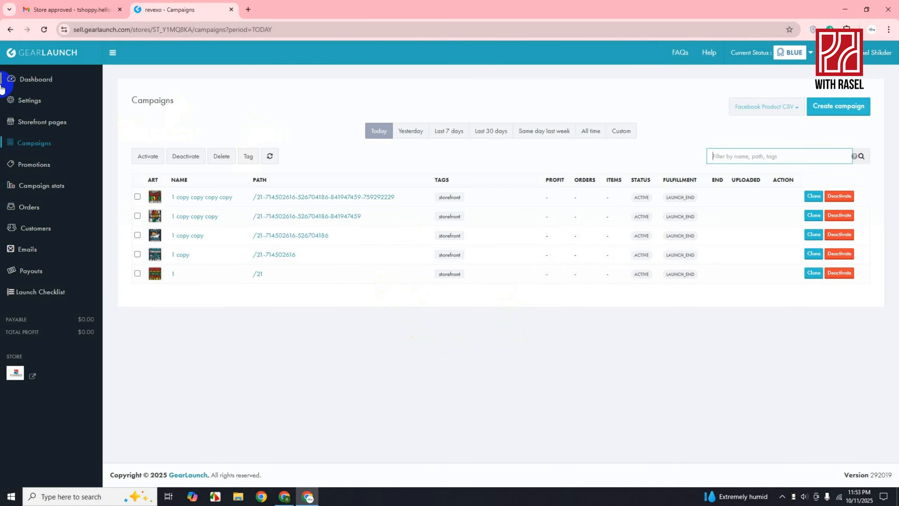
click(42, 78)
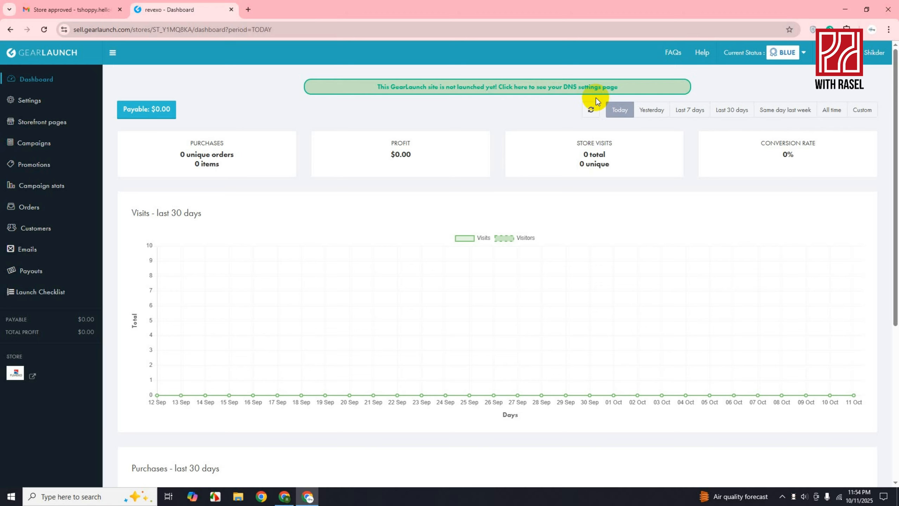
- Open the store's DNS settings page and check the DNS records required for ruvexo.shop
click(575, 91)
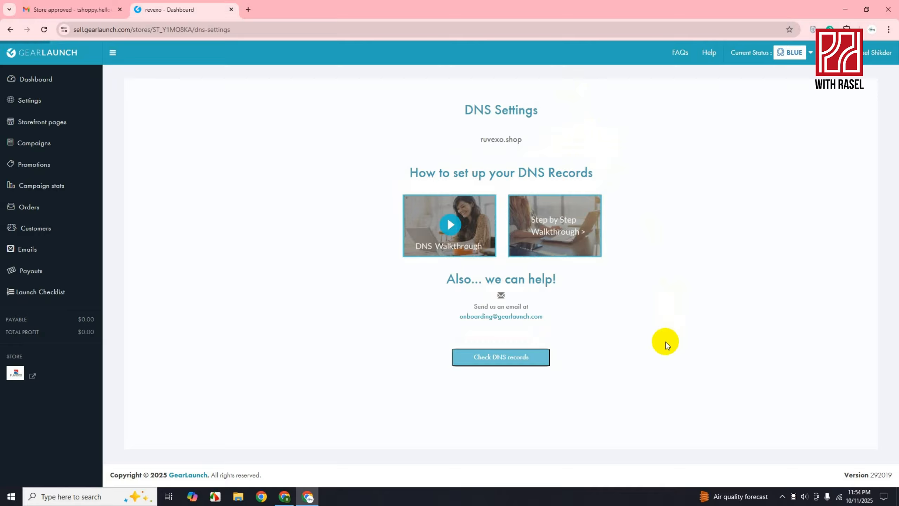
click(524, 359)
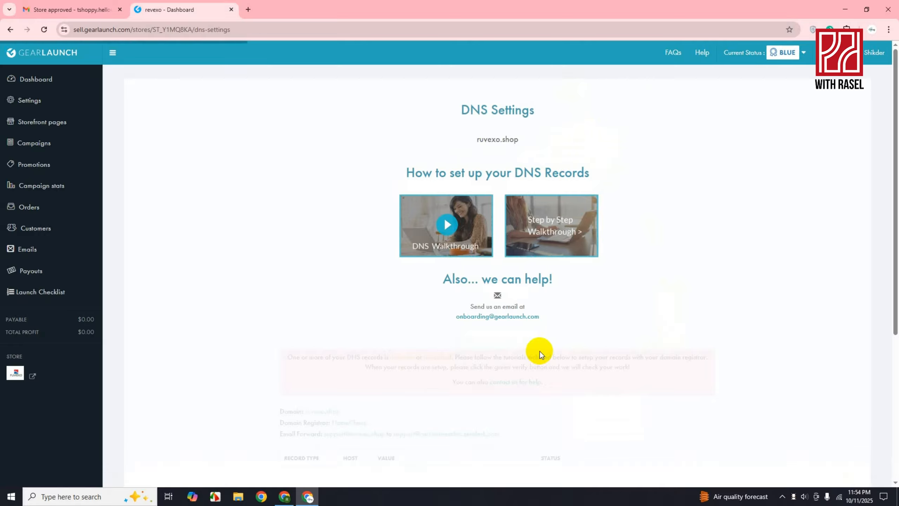
scroll(660, 348, down, 1)
scroll(603, 302, down, 3)
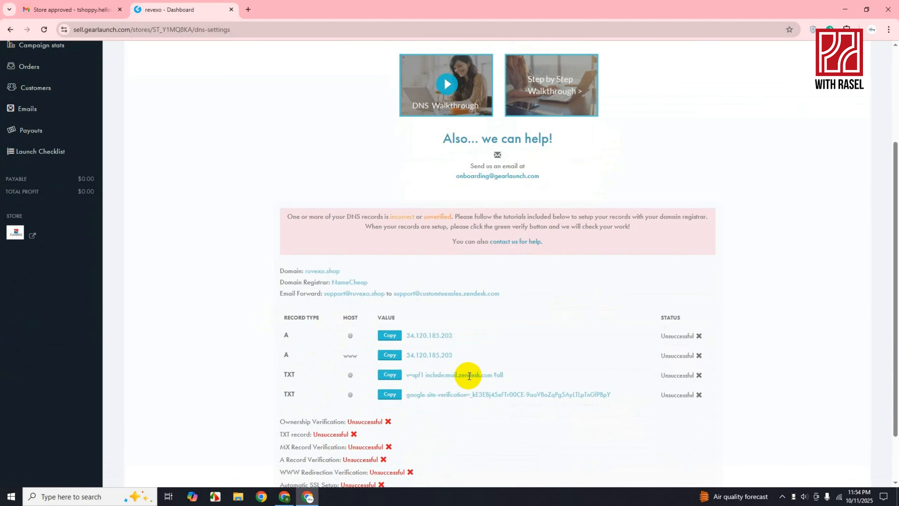
- Open namecheap.com in a new browser tab and sign in with the saved account credentials
click(248, 8)
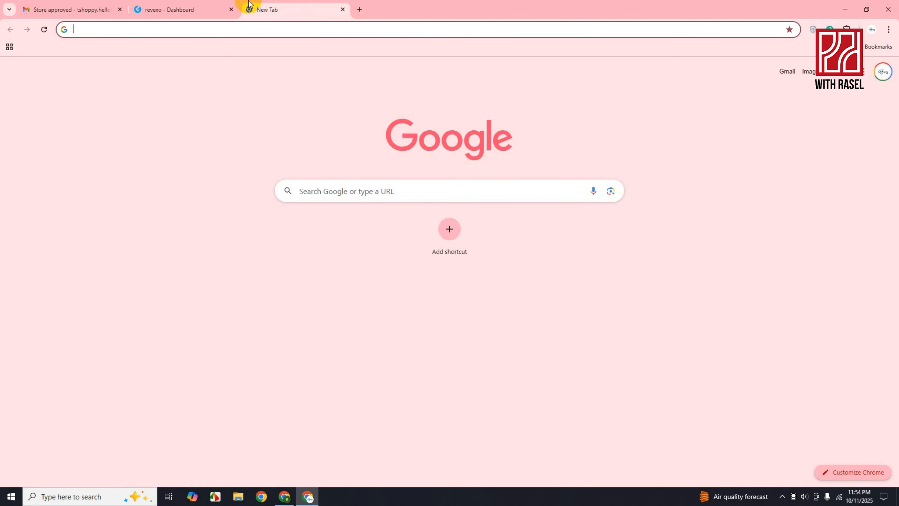
text(nam)
key(Return)
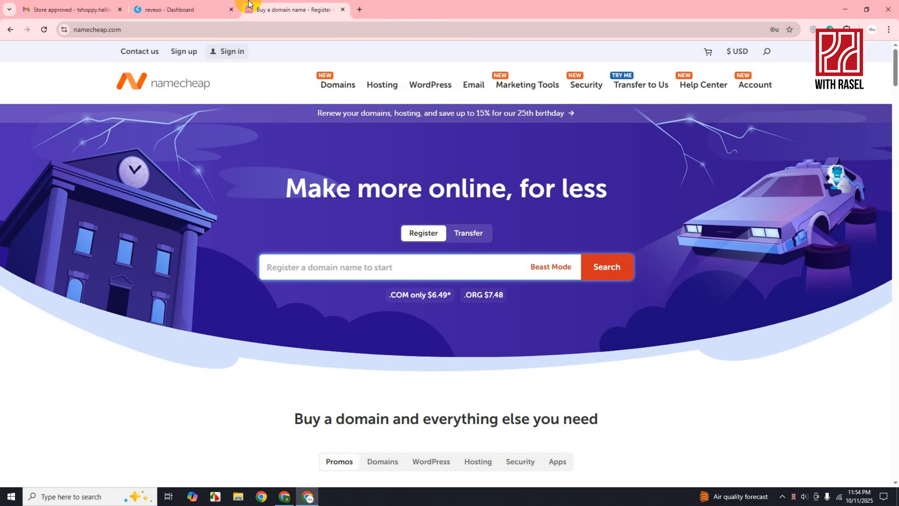
click(248, 53)
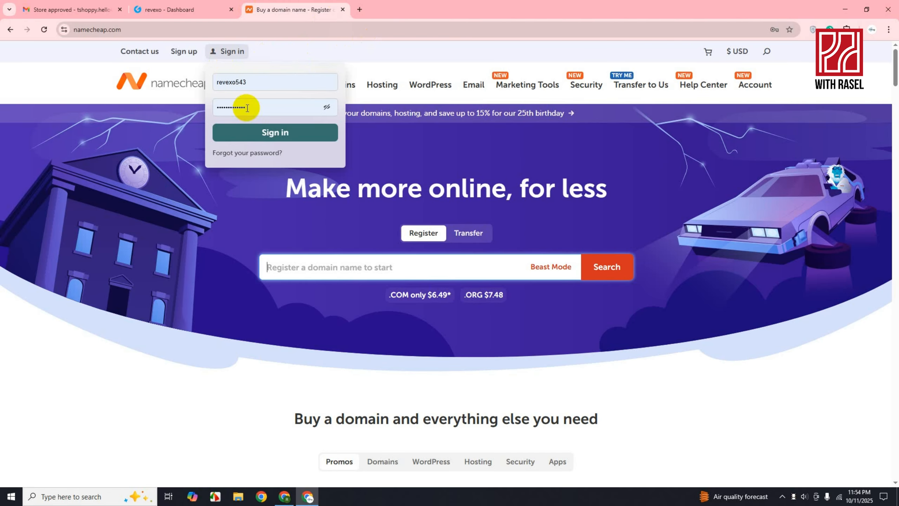
click(248, 134)
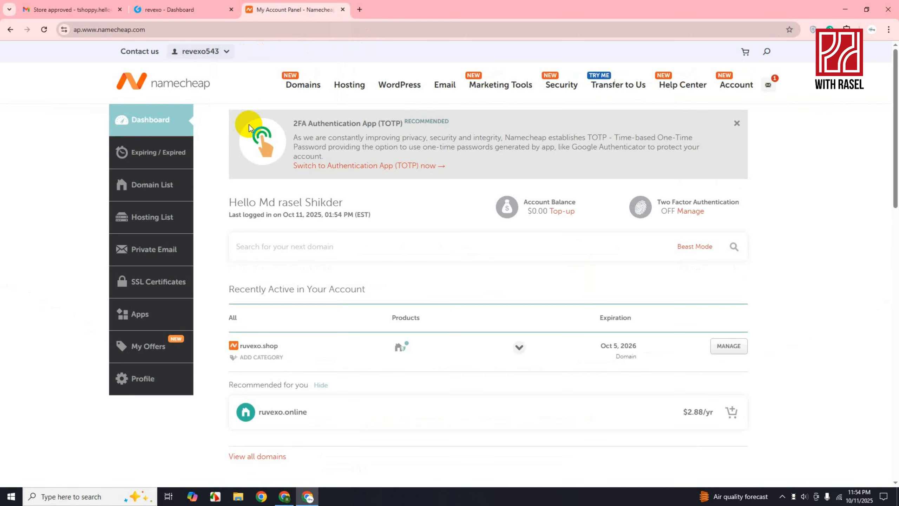
- Open the Advanced DNS settings of the ruvexo.shop domain to reach its host records
scroll(271, 252, down, 2)
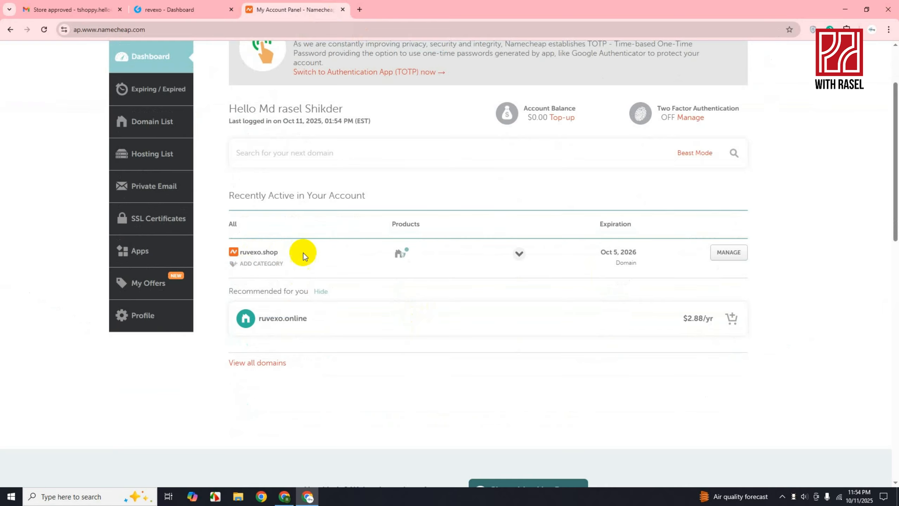
scroll(95, 143, up, 2)
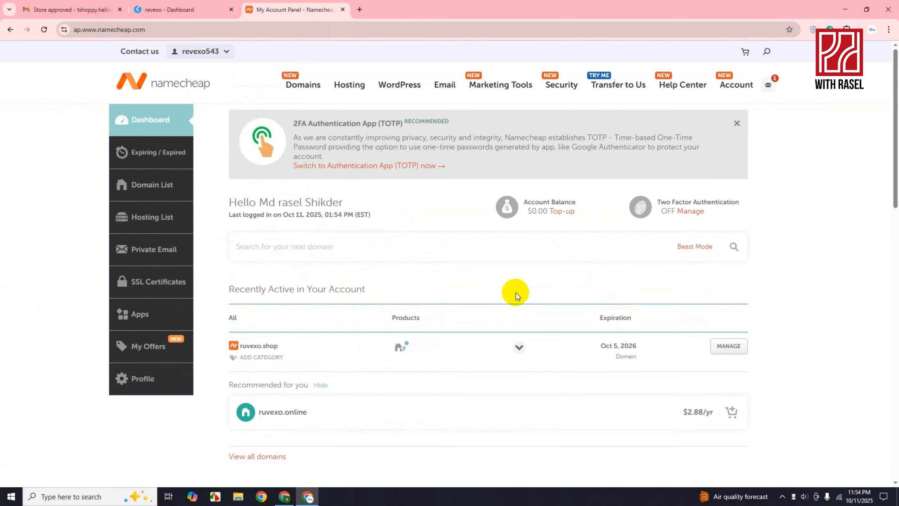
click(734, 345)
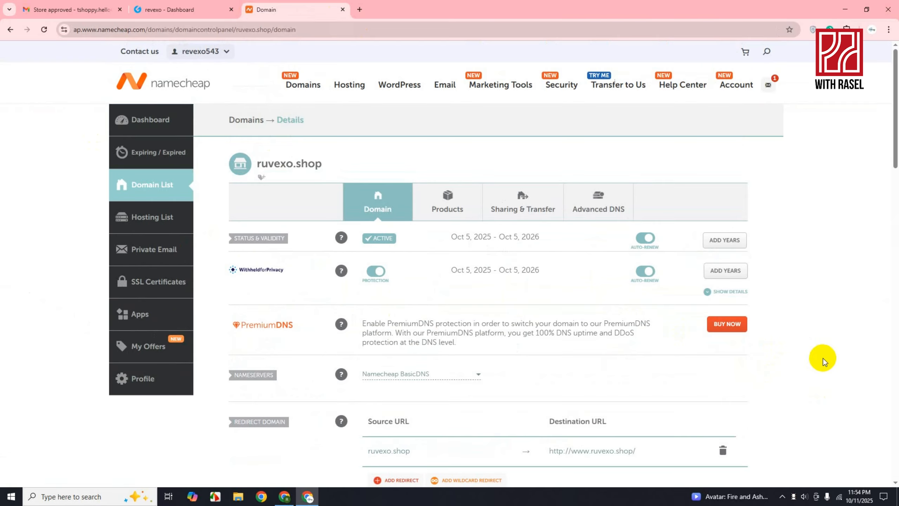
click(606, 200)
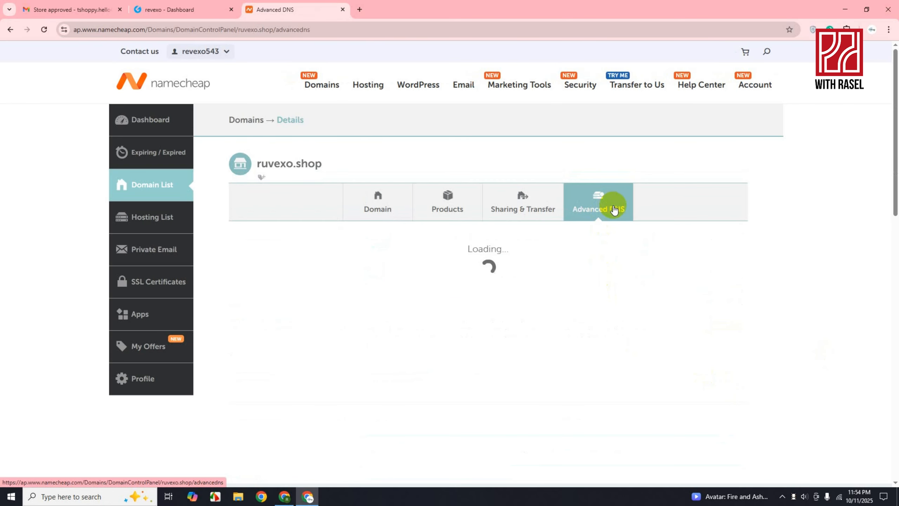
scroll(682, 253, down, 1)
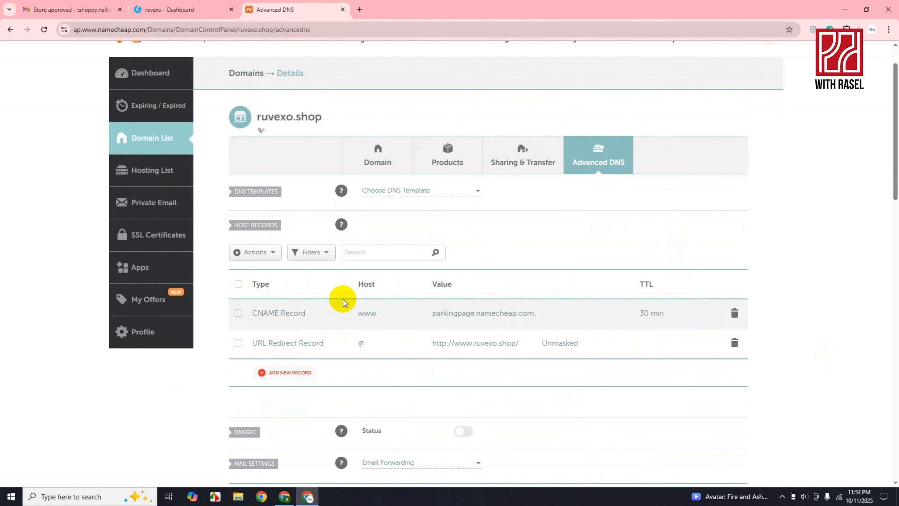
- Delete the CNAME record for www and the URL Redirect record for @ from ruvexo.shop's host records
click(180, 10)
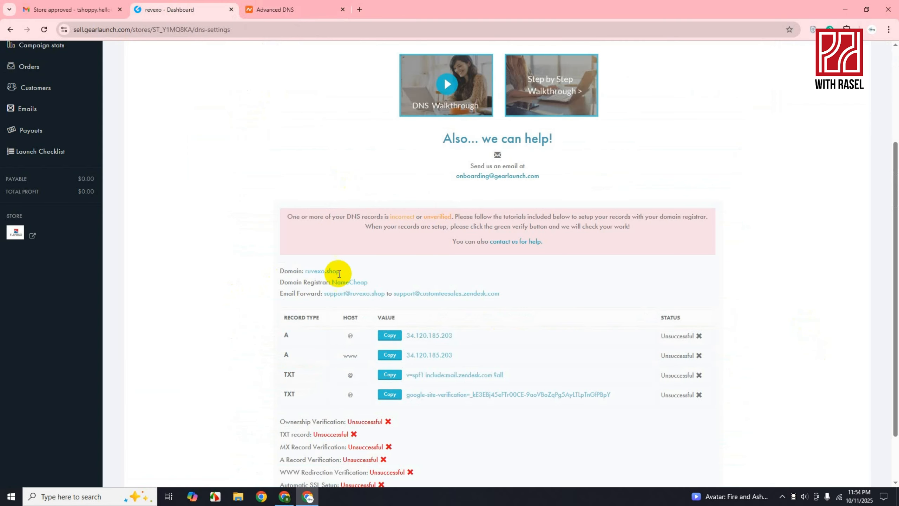
click(261, 9)
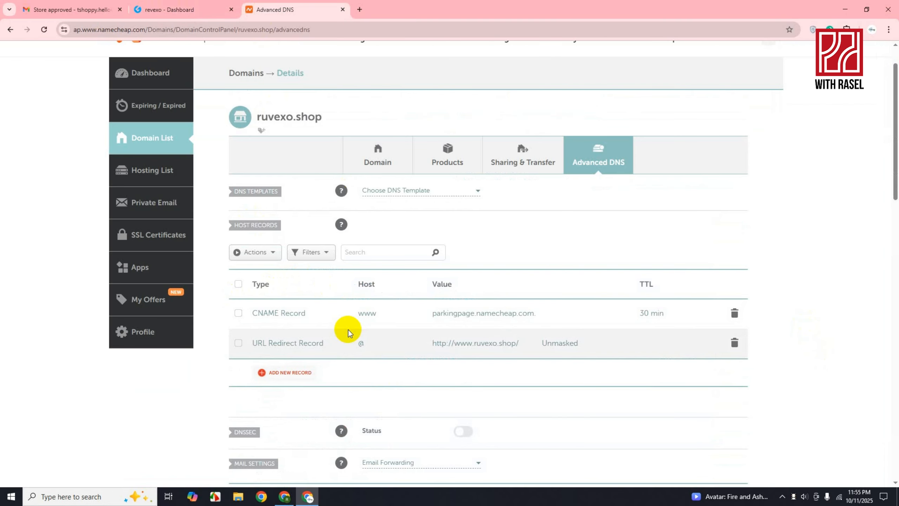
click(735, 312)
click(687, 355)
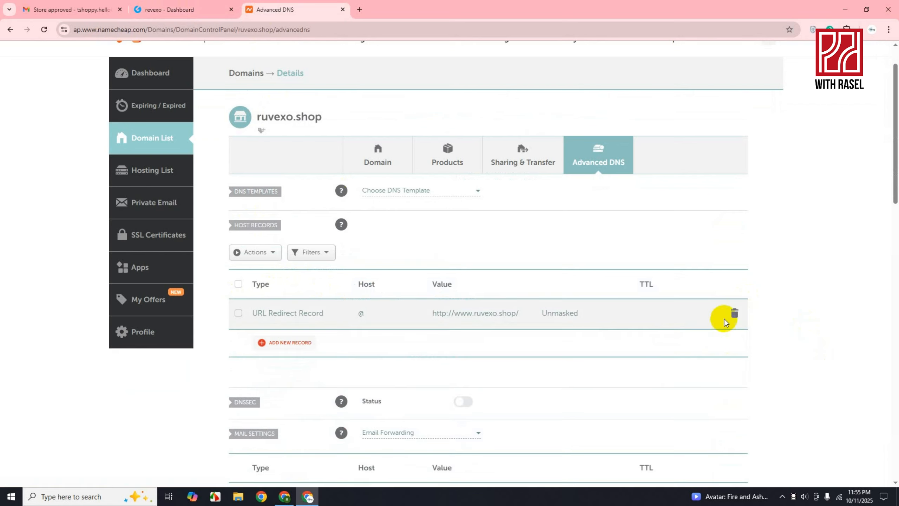
click(735, 313)
click(692, 355)
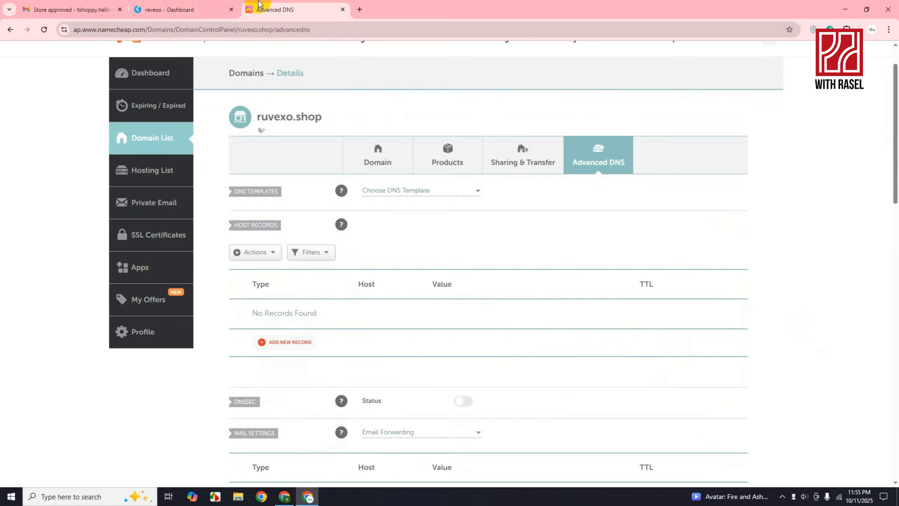
- Copy the value of the A record for host @ from the GearLaunch DNS settings page
click(190, 4)
click(285, 9)
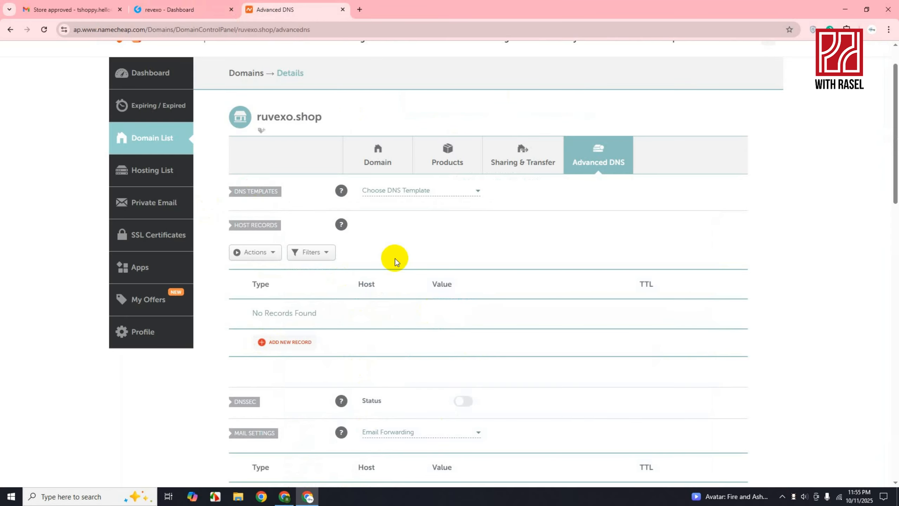
click(171, 12)
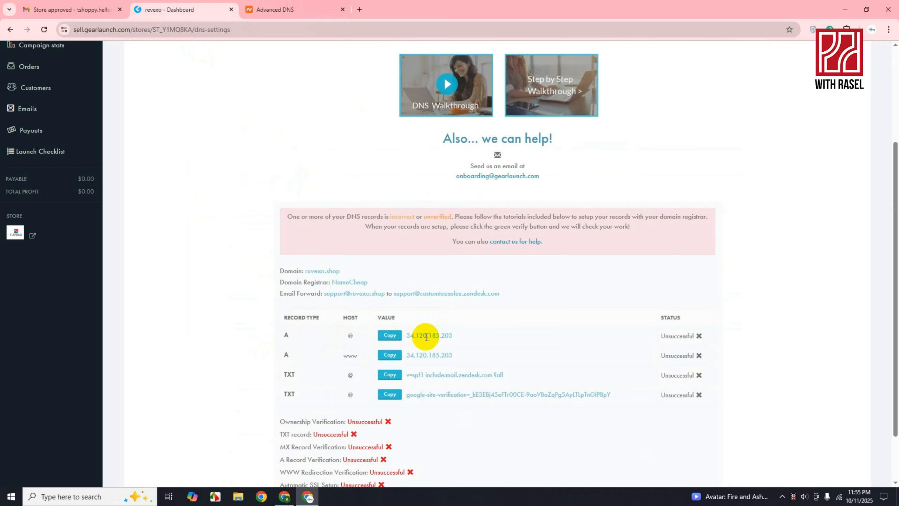
click(392, 337)
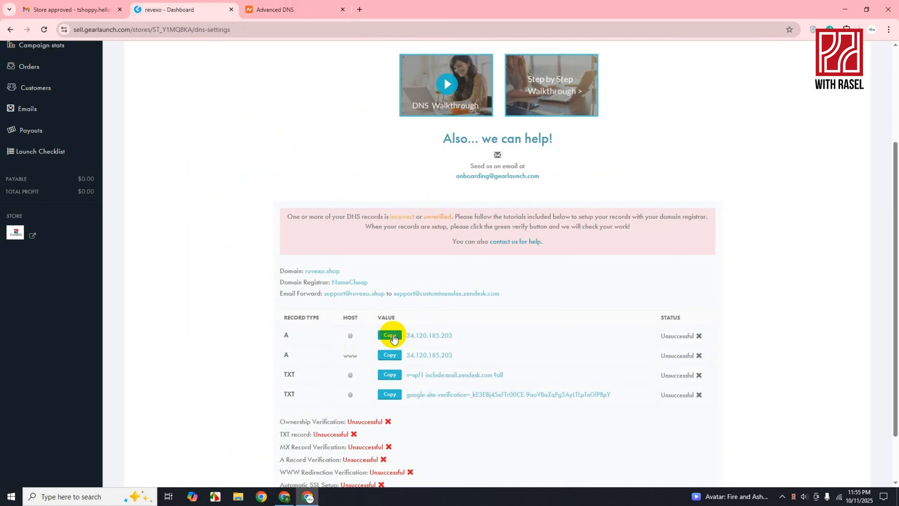
- Add and save an A record in Namecheap's host records with host @ and value 34.120.185.203
click(290, 8)
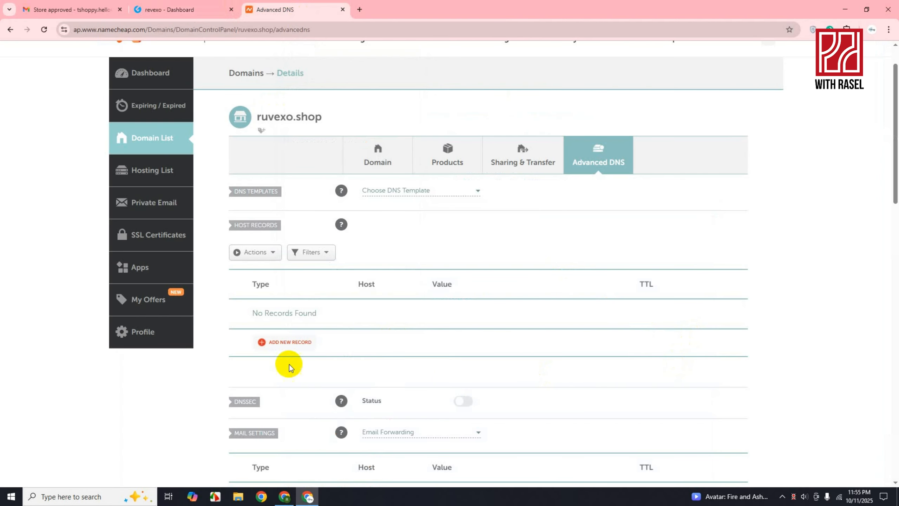
click(290, 341)
scroll(291, 343, down, 4)
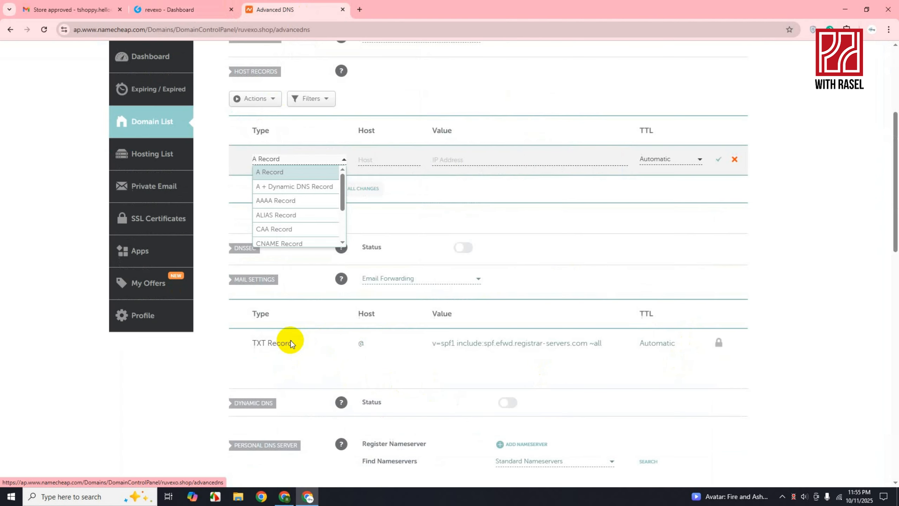
click(276, 172)
click(381, 160)
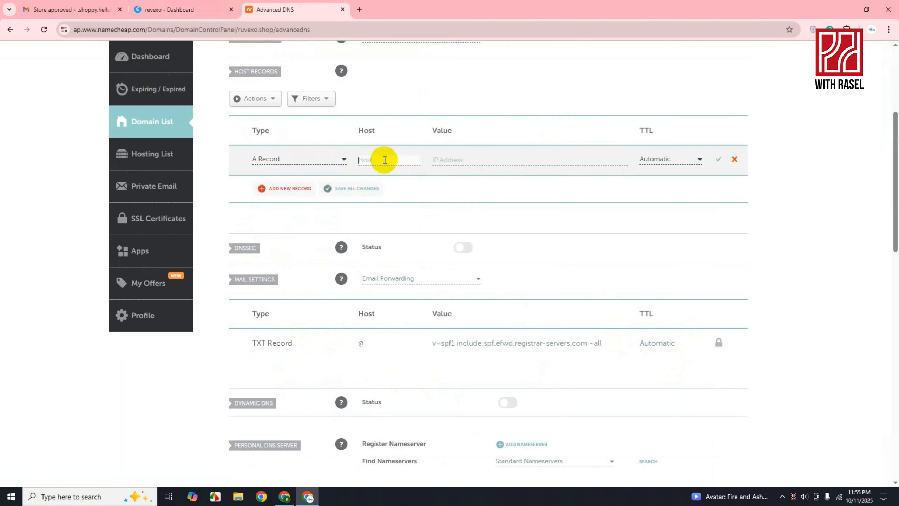
text(@)
click(500, 159)
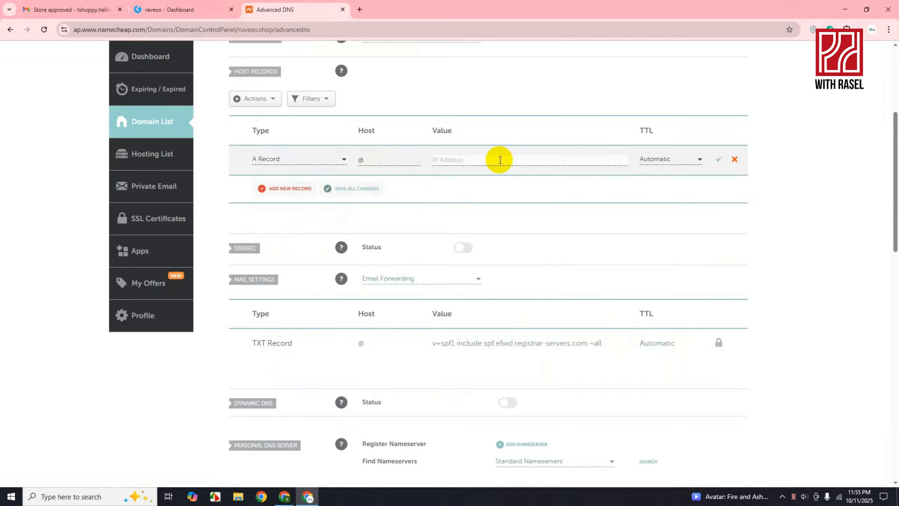
key(ctrl+v)
click(720, 162)
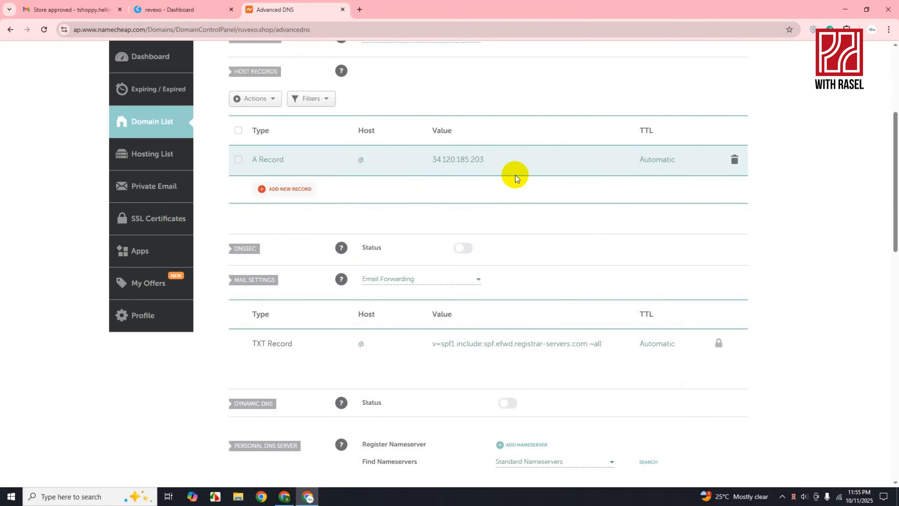
- Add and save a second A record with host www and value 34.120.185.203, as listed in GearLaunch
click(194, 11)
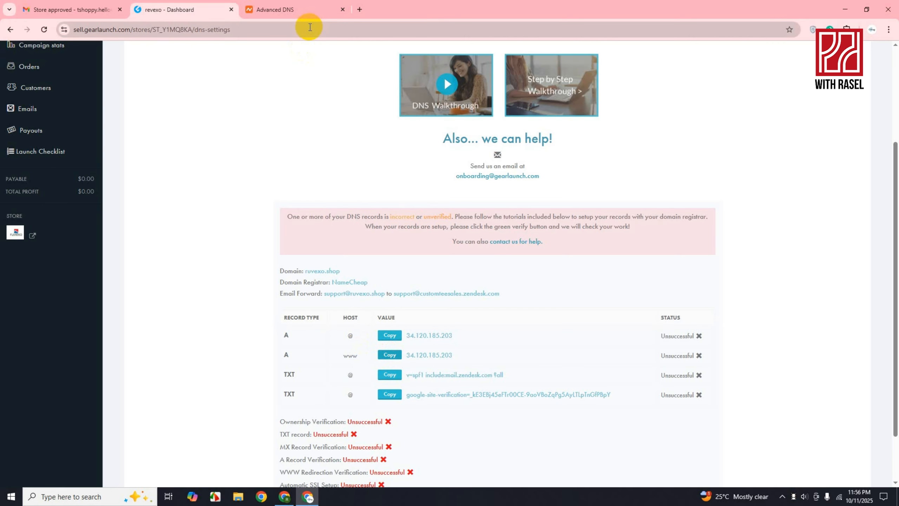
click(287, 10)
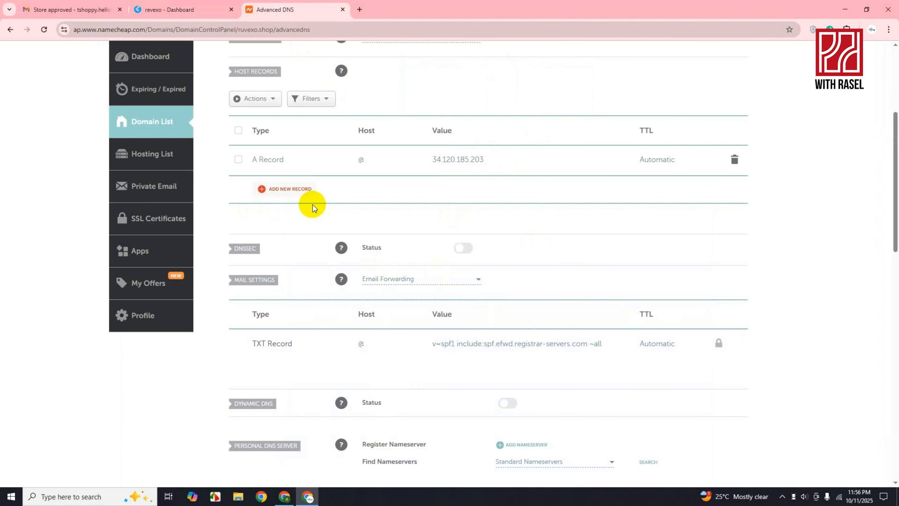
click(297, 190)
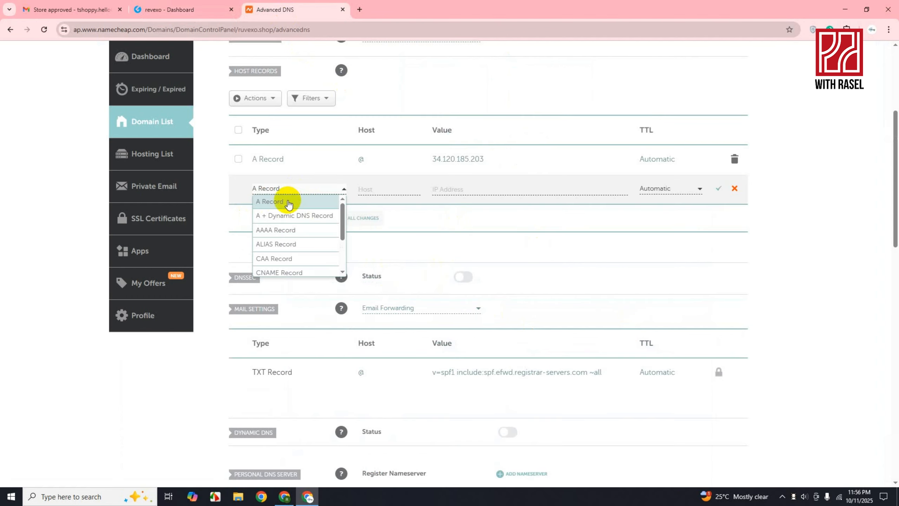
click(287, 201)
click(370, 187)
text(www)
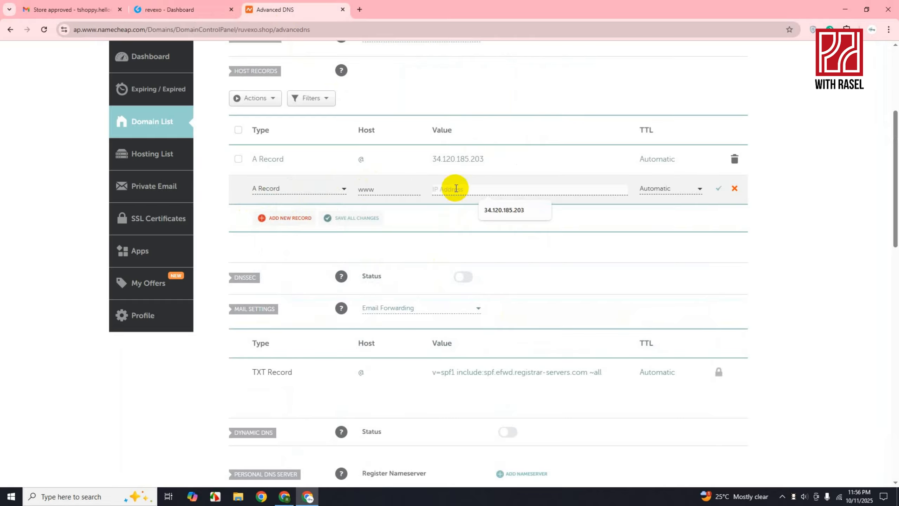
key(ctrl+v)
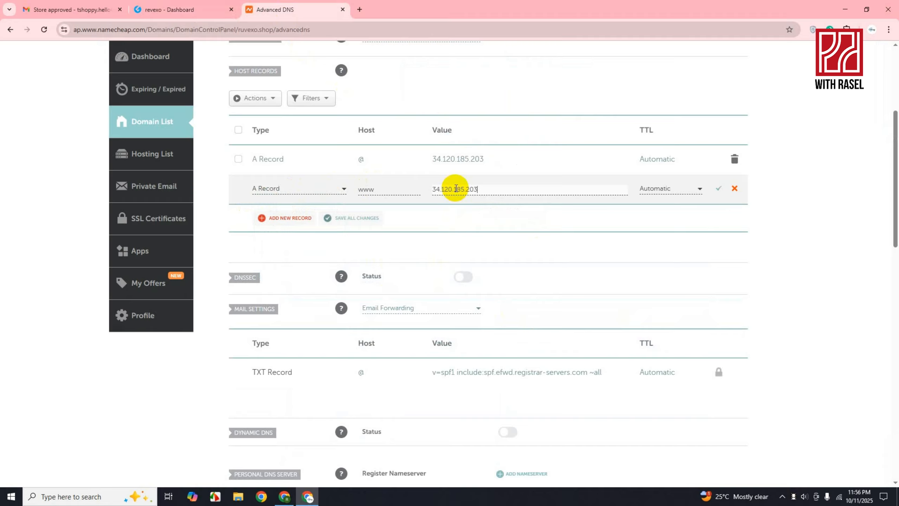
click(721, 190)
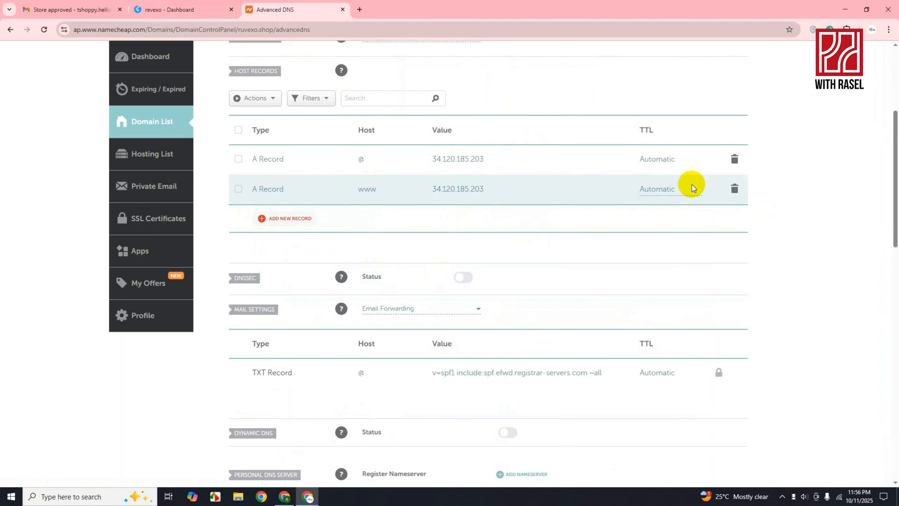
- Copy the value of the Zendesk SPF TXT record for host @ from the GearLaunch DNS settings page
click(168, 10)
drag(284, 250, 297, 341)
scroll(311, 351, down, 1)
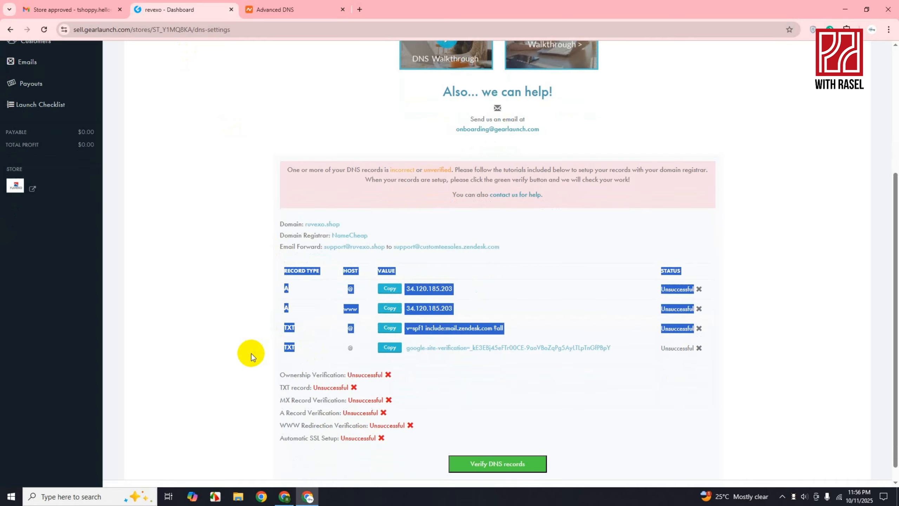
click(263, 354)
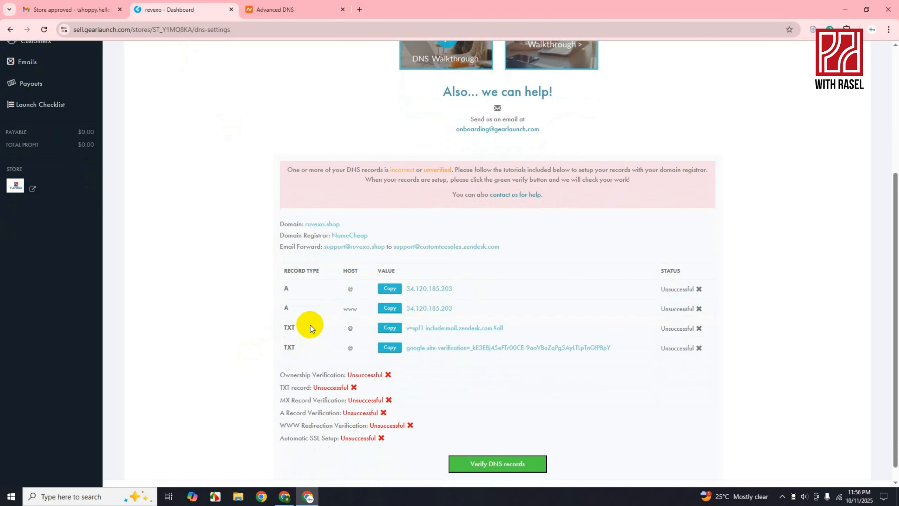
click(396, 329)
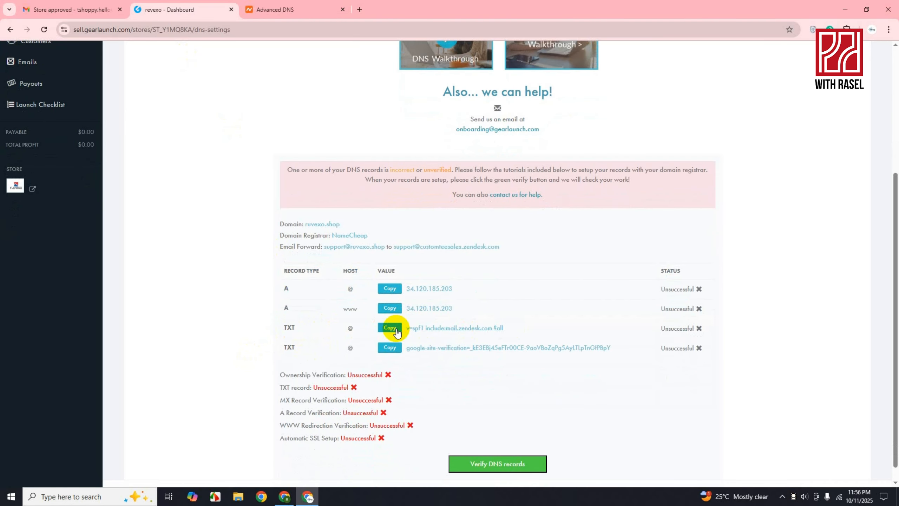
- Add and save a TXT record in Namecheap's host records with host @ and value v=spf1 include:mail.zendesk.com ?all
click(283, 10)
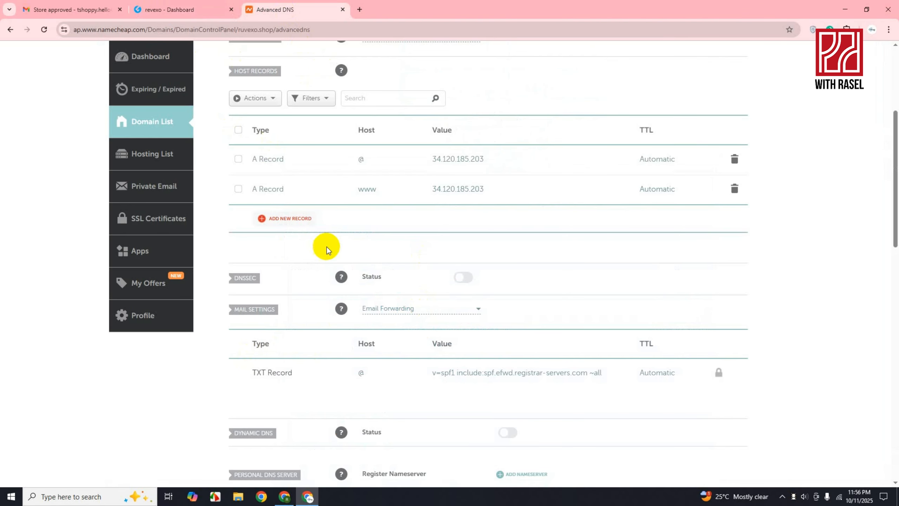
click(276, 219)
scroll(279, 264, down, 1)
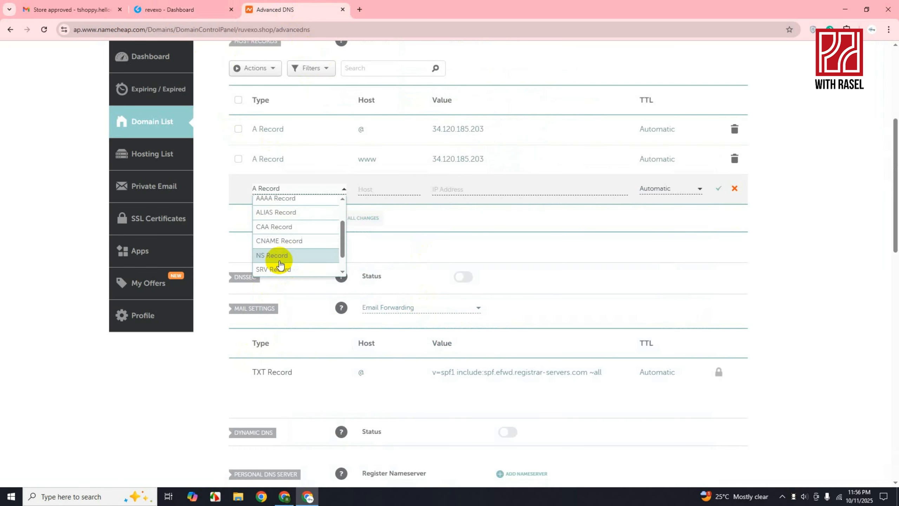
scroll(279, 263, down, 1)
click(268, 257)
click(377, 188)
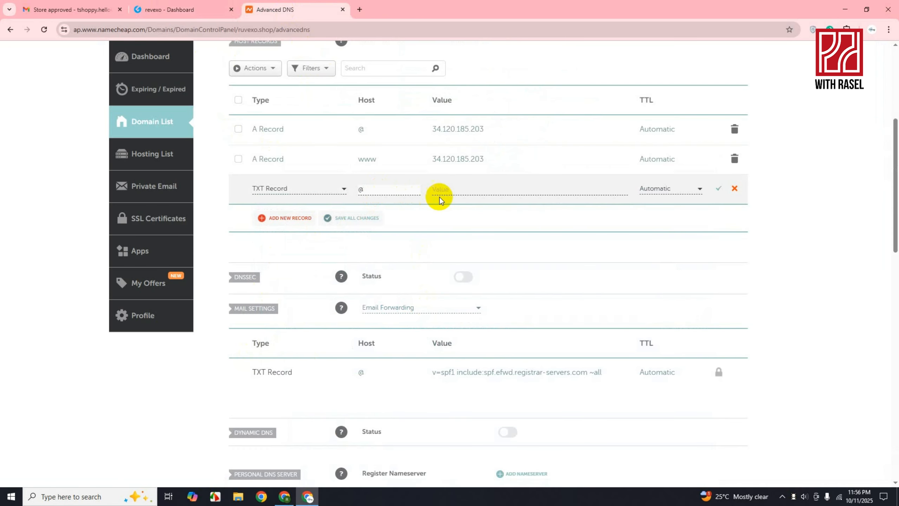
click(451, 187)
key(ctrl+v)
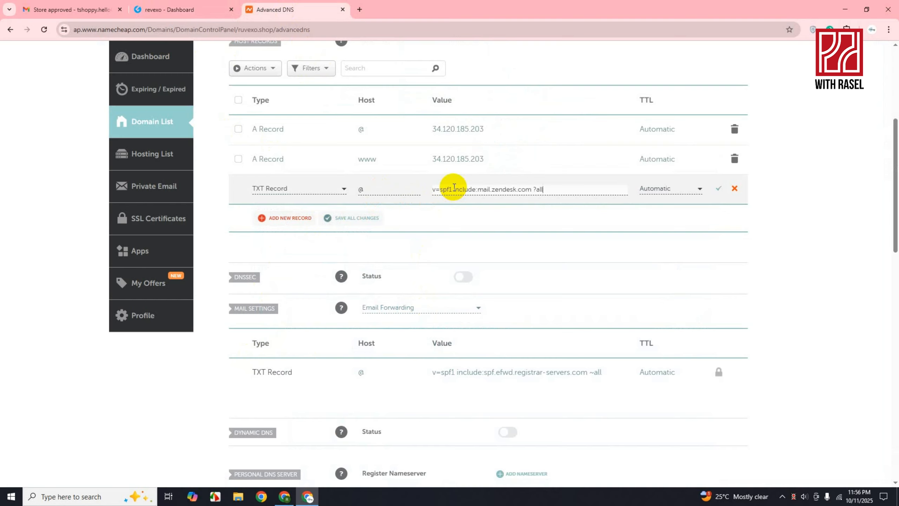
click(721, 191)
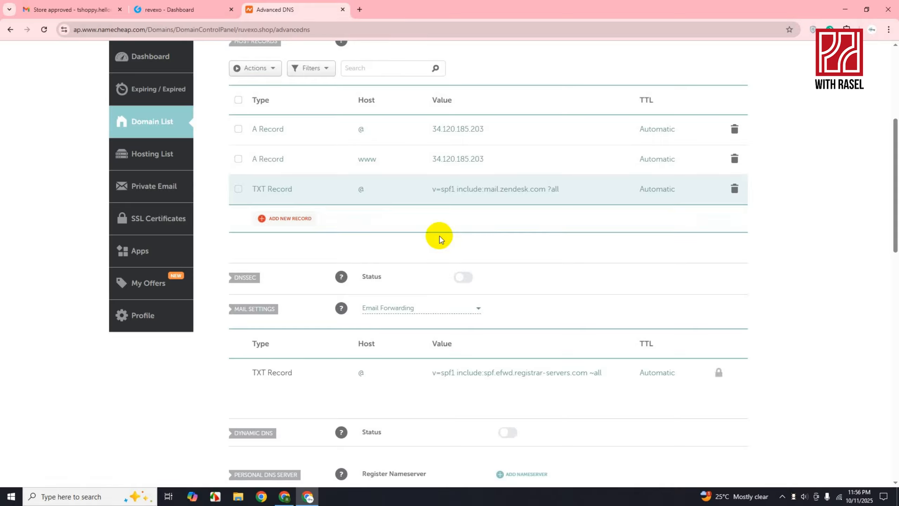
- Copy the google-site-verification TXT record value from the GearLaunch DNS settings page
scroll(442, 244, up, 1)
click(182, 9)
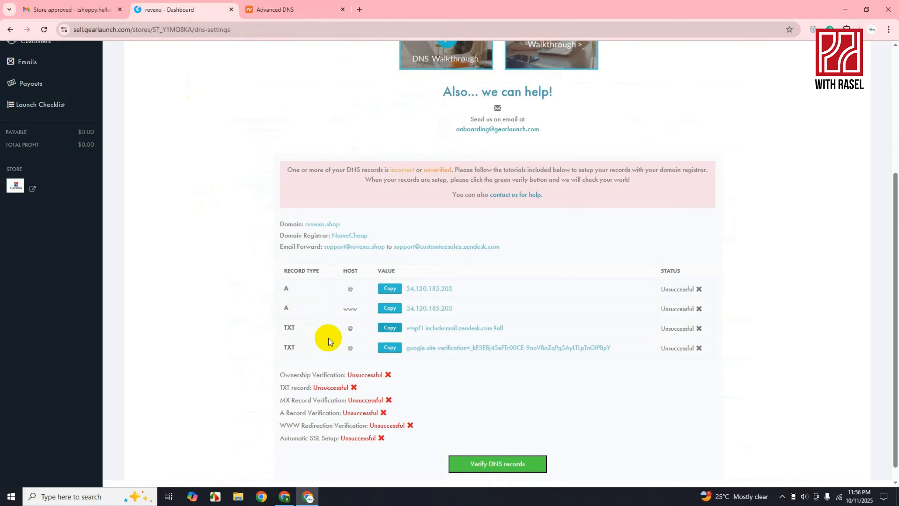
click(390, 347)
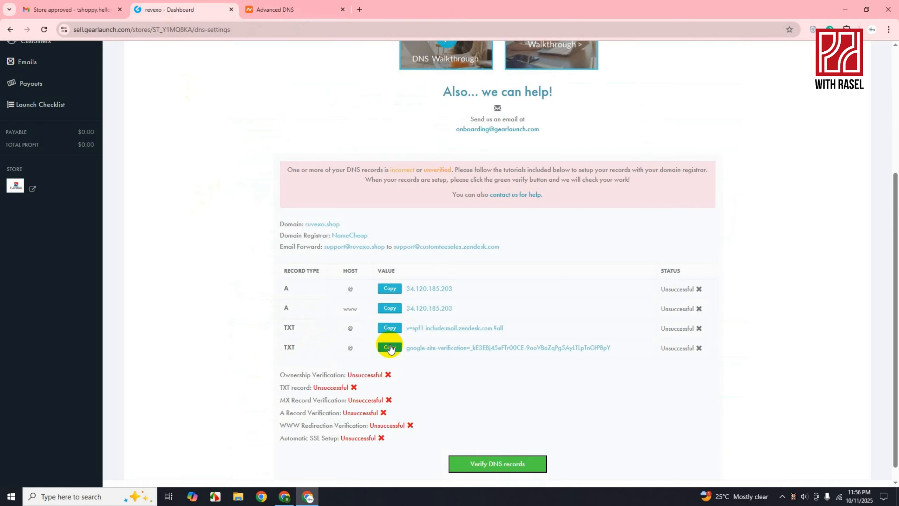
- Add and save a second TXT record in Namecheap with host @ and the copied google-site-verification token as its value
click(263, 17)
click(273, 311)
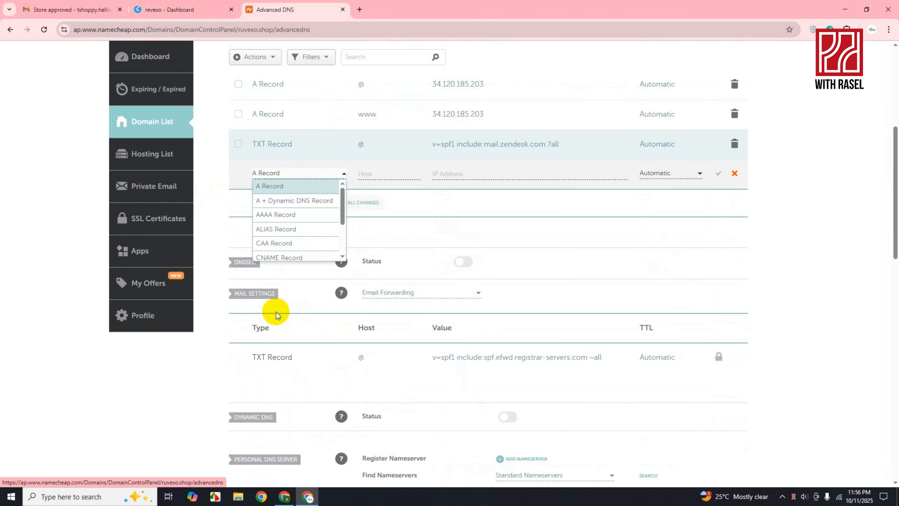
scroll(281, 222, down, 5)
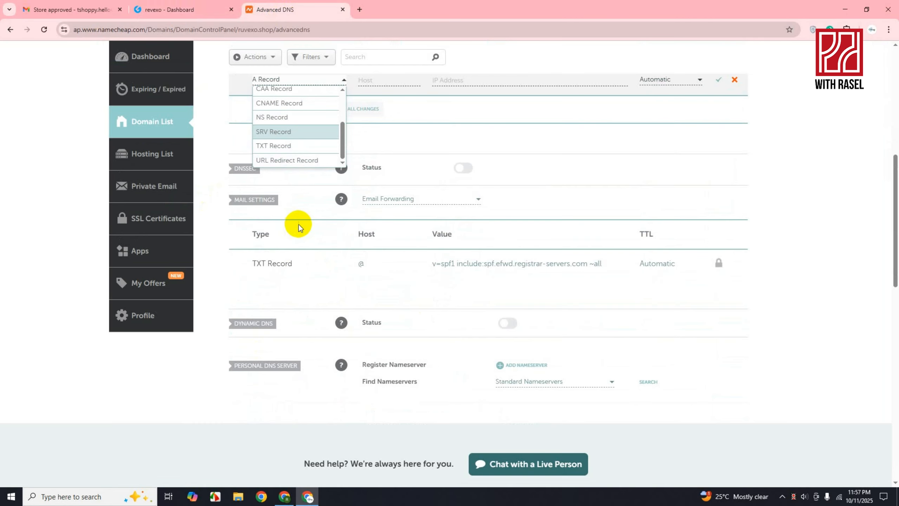
click(279, 149)
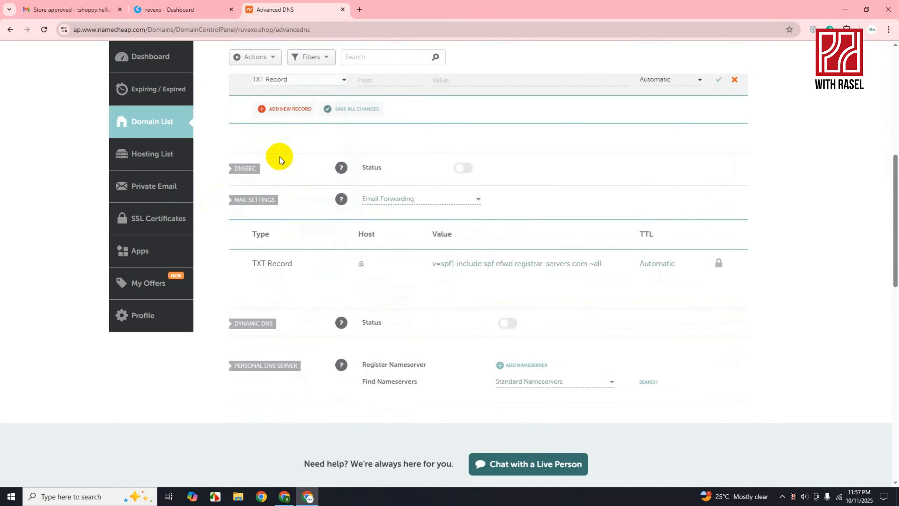
scroll(287, 192, up, 3)
click(364, 173)
text(@)
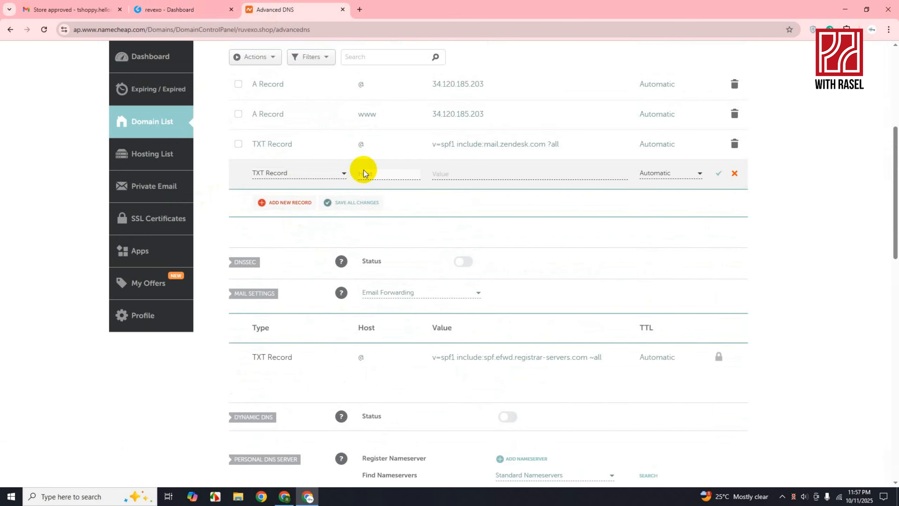
click(439, 178)
key(ctrl+v)
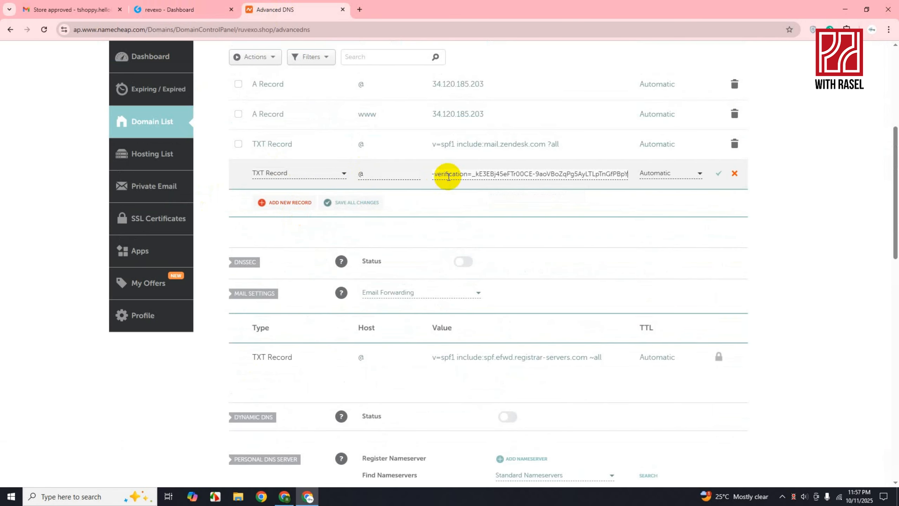
click(718, 175)
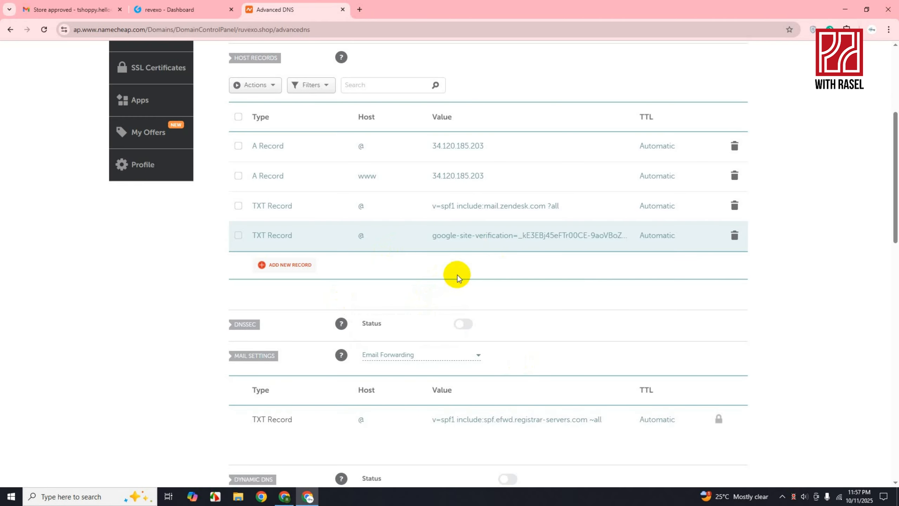
- Verify the DNS records in GearLaunch, repeating the check and dismissing any error message
click(150, 19)
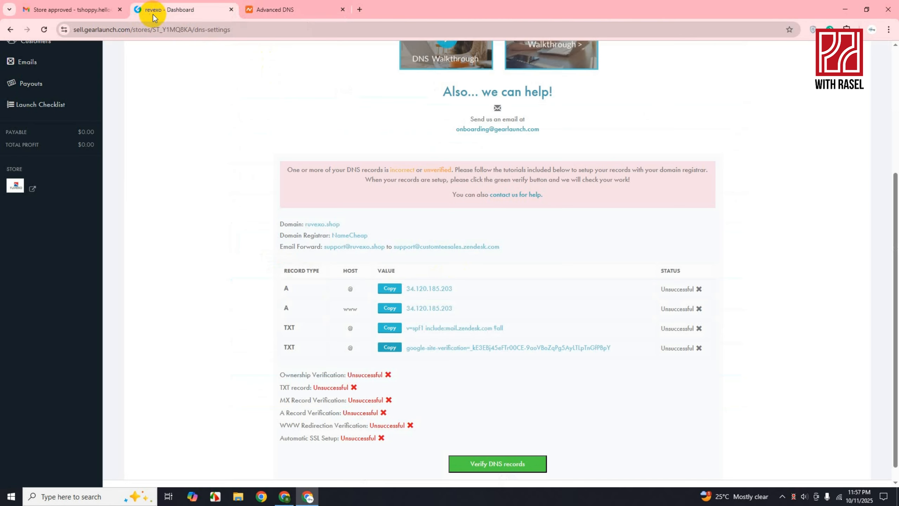
scroll(269, 277, down, 1)
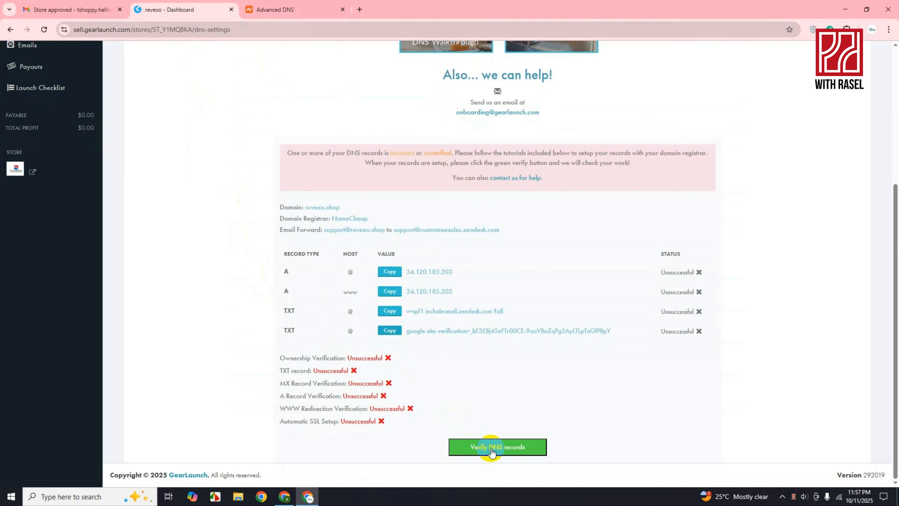
click(492, 451)
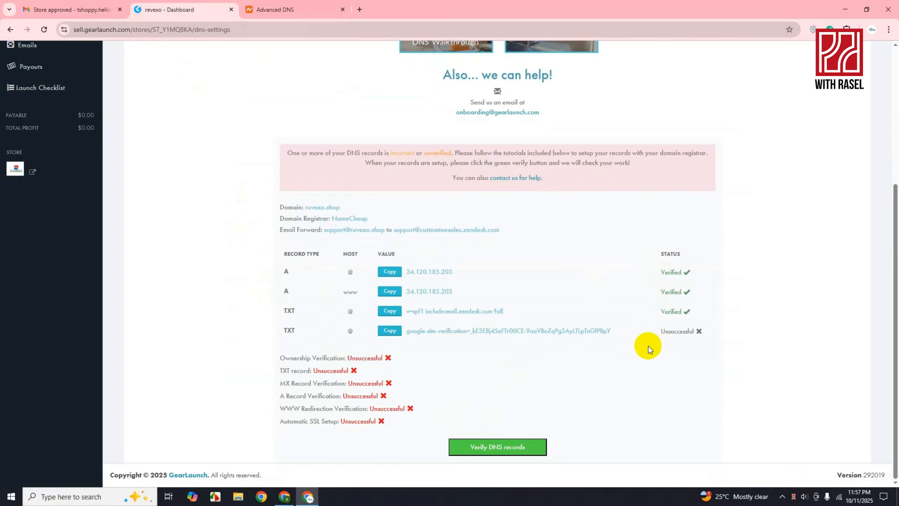
click(495, 450)
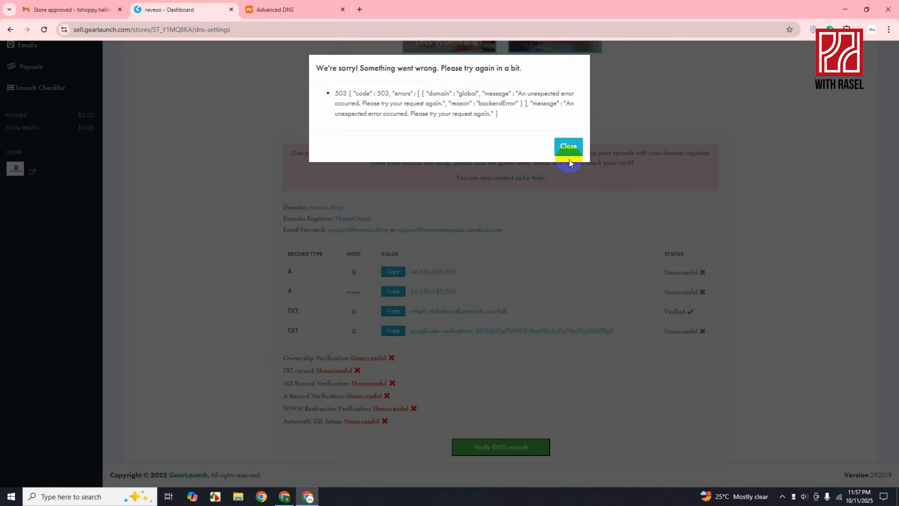
click(569, 151)
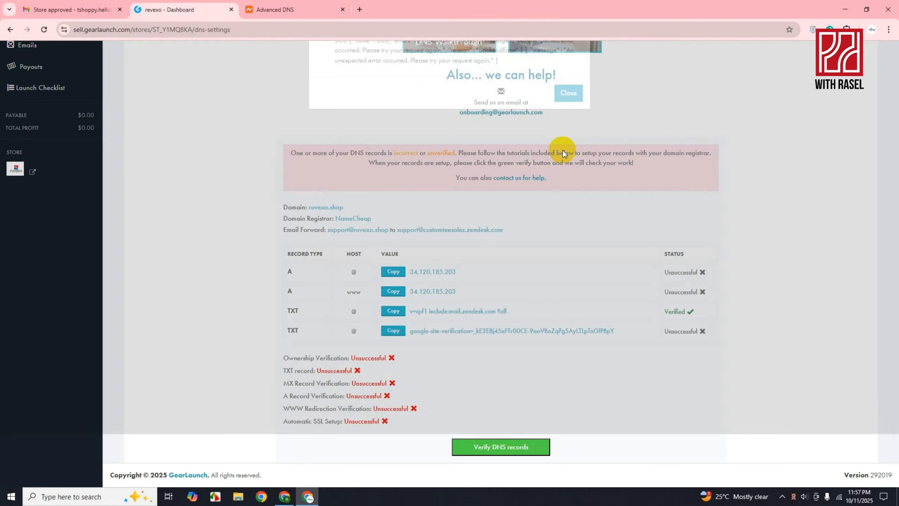
click(513, 452)
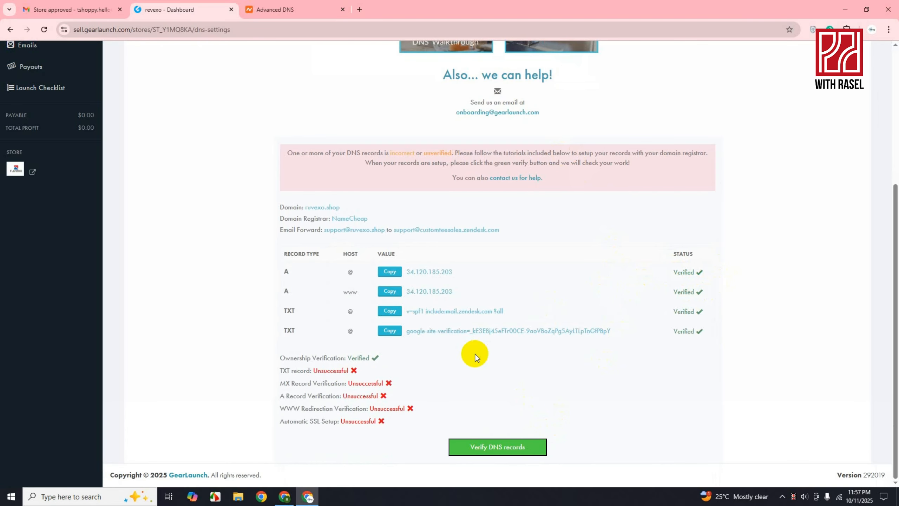
- Open ruvexo.shop in a new browser tab and check the site's connection security information
scroll(475, 354, up, 1)
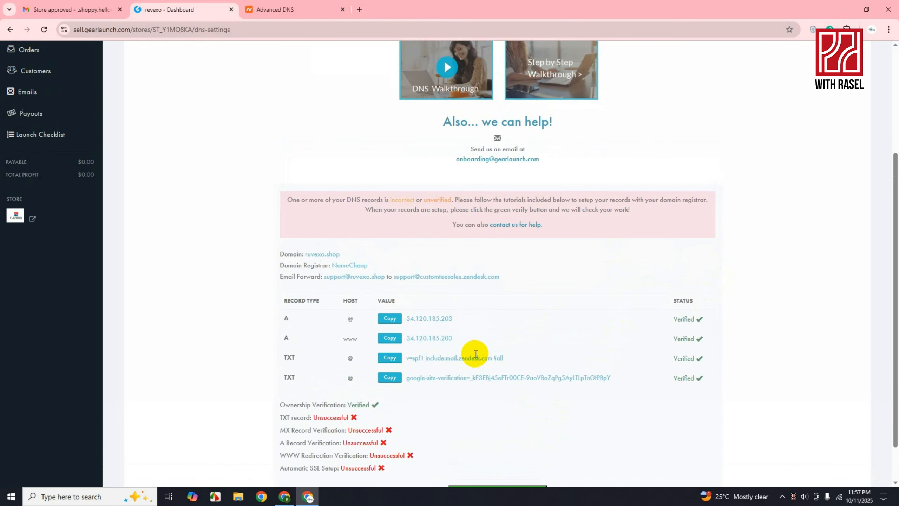
drag(350, 254, 305, 261)
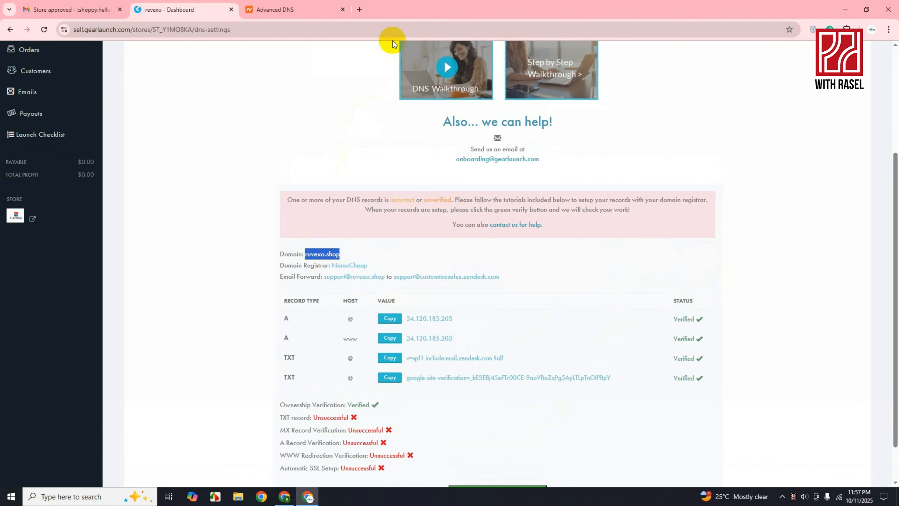
click(359, 7)
key(ctrl+v)
key(Return)
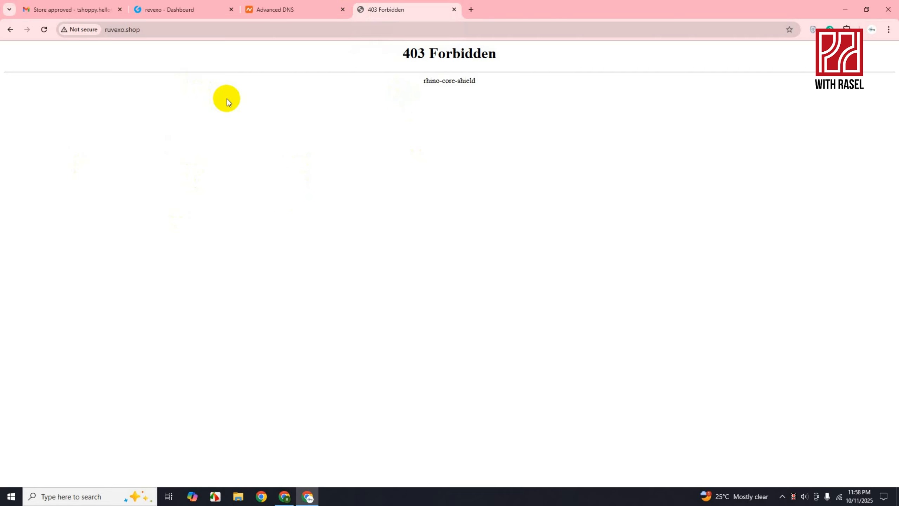
click(79, 29)
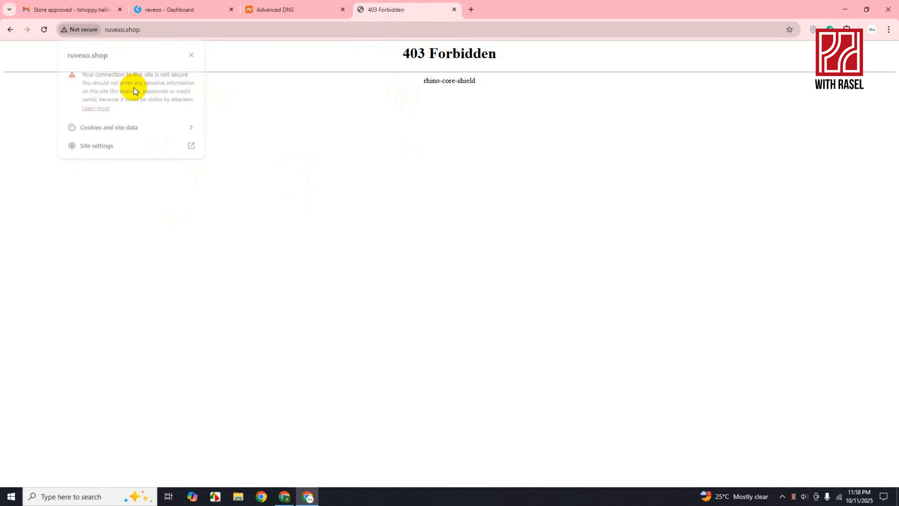
click(193, 53)
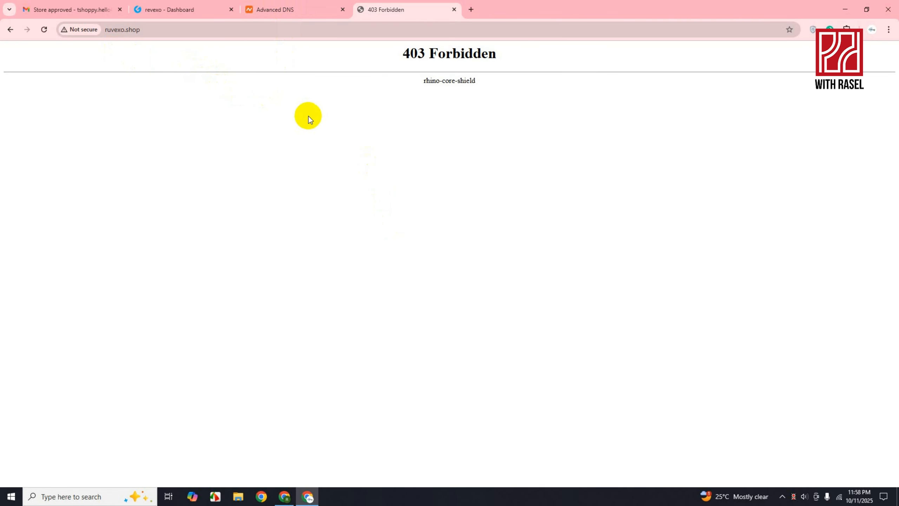
- Copy the destination address of the Email Forward entry from the GearLaunch DNS settings page
click(169, 10)
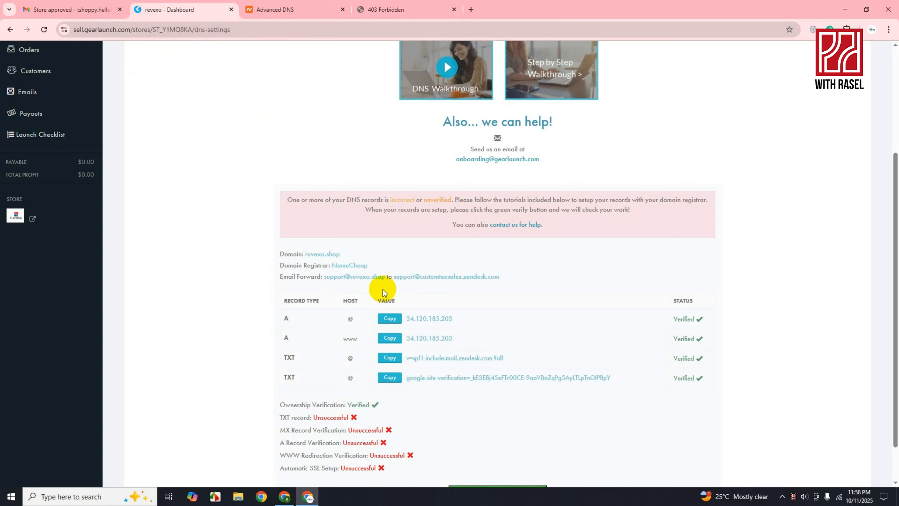
drag(267, 255, 249, 266)
click(267, 269)
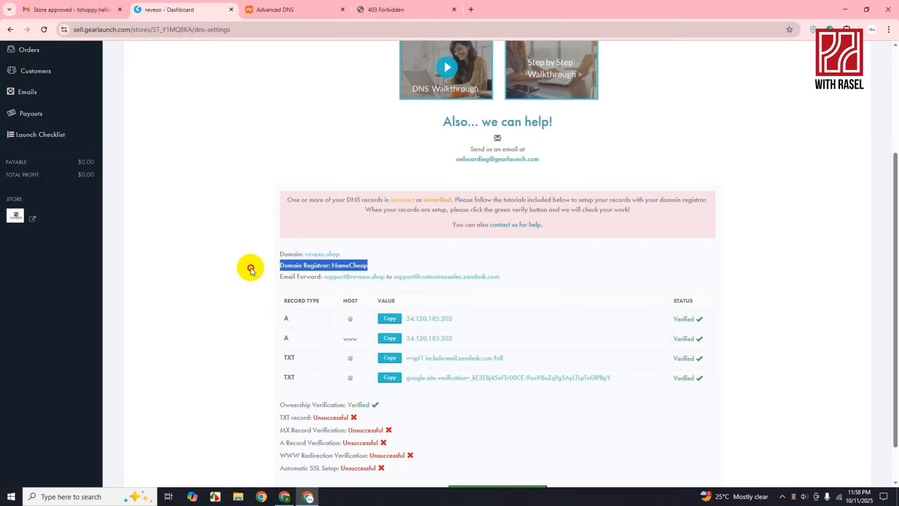
click(321, 279)
drag(321, 278, 394, 277)
key(ctrl+c)
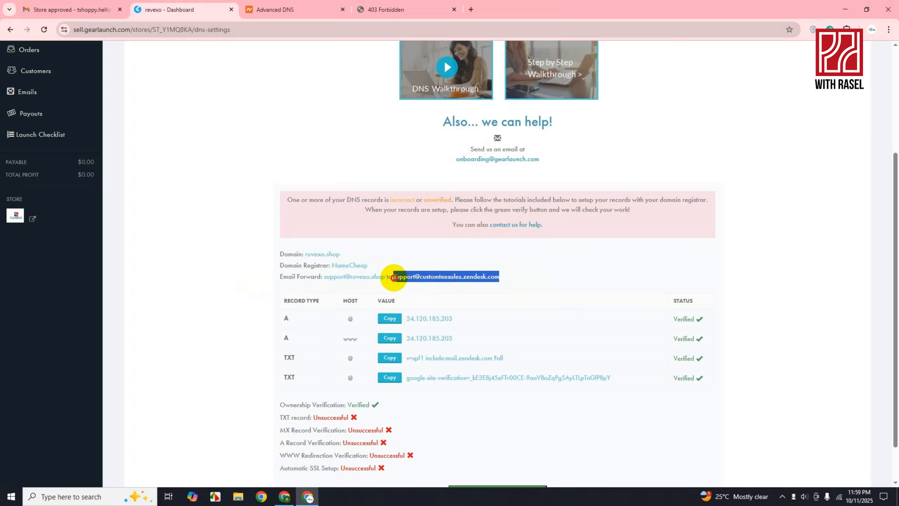
- Add and save an email forwarder for ruvexo.shop in Namecheap with alias support and the copied Zendesk address as its destination
click(285, 14)
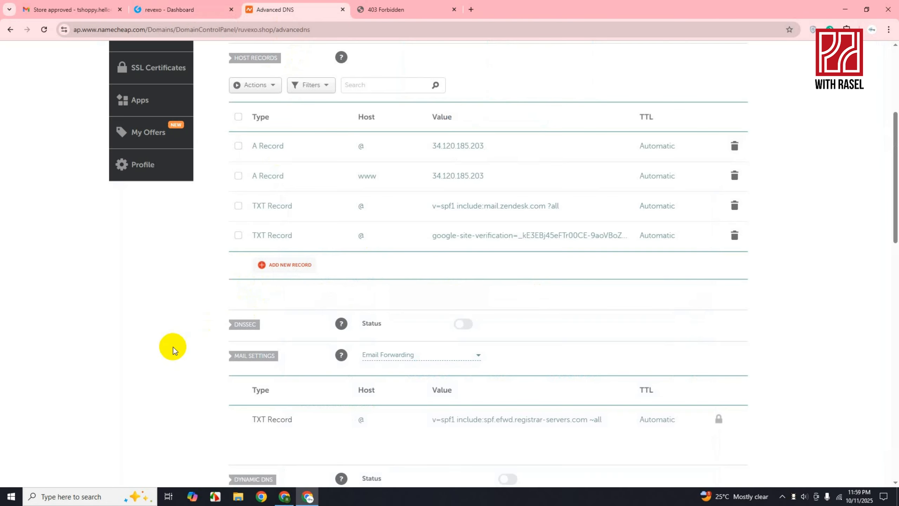
click(384, 122)
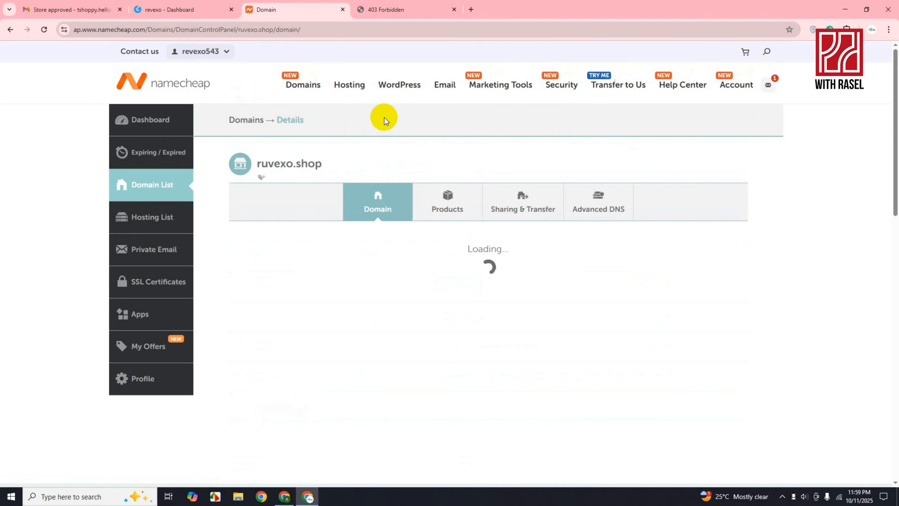
scroll(405, 156, down, 4)
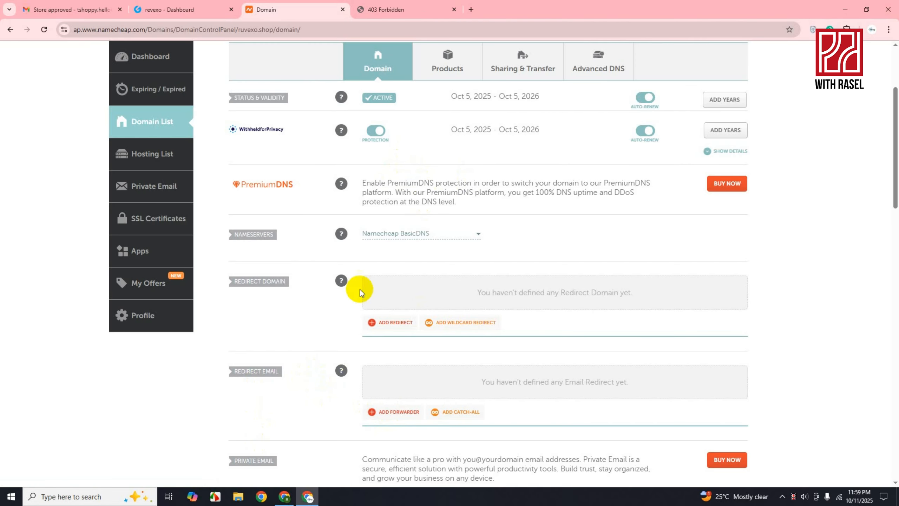
click(371, 412)
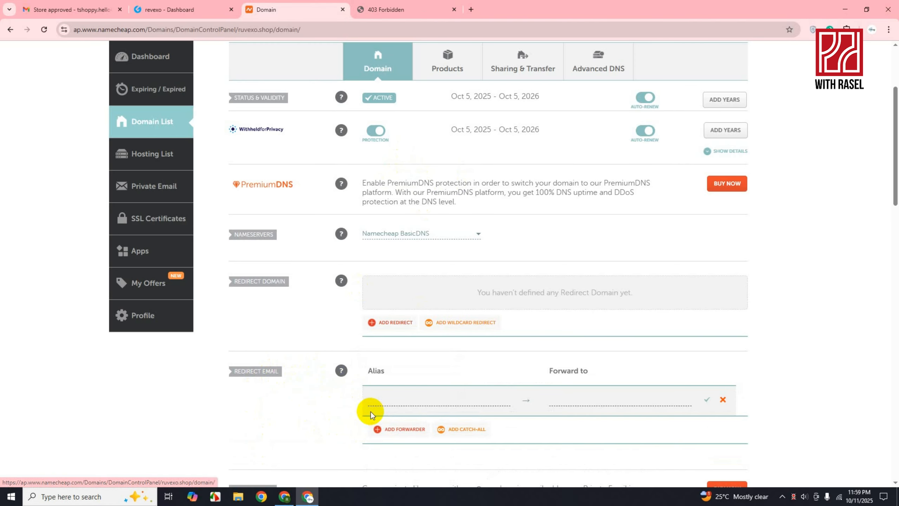
click(395, 401)
click(582, 400)
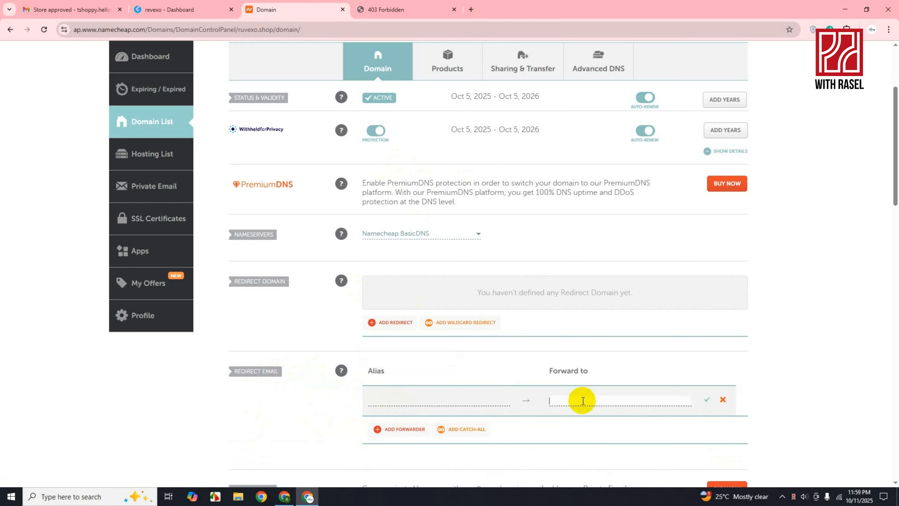
key(ctrl+v)
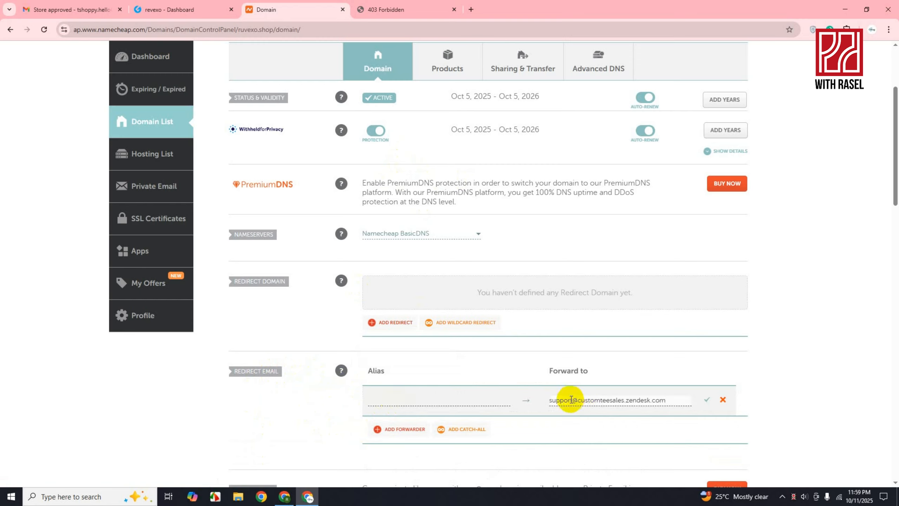
click(420, 402)
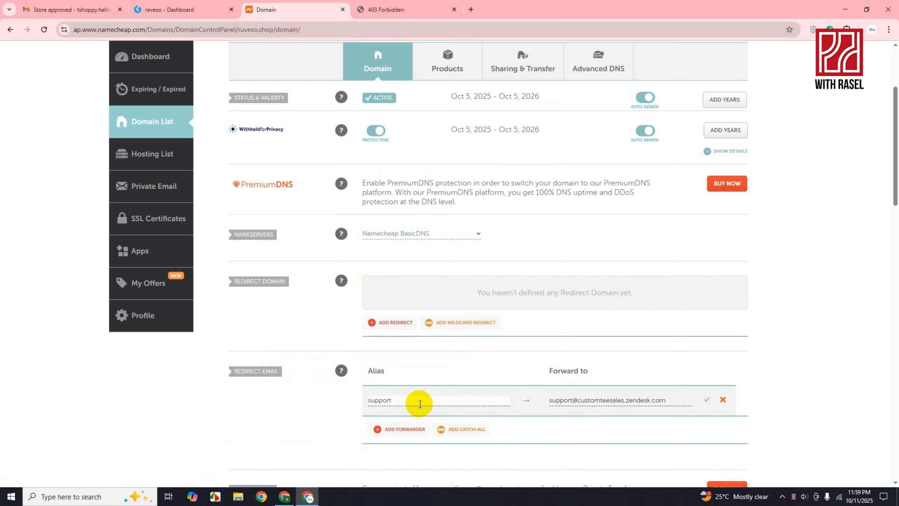
click(706, 402)
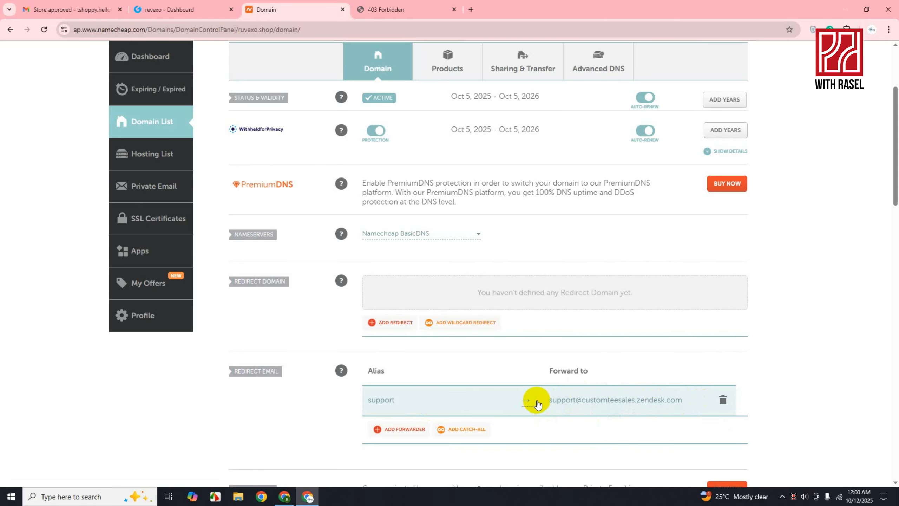
- Send a test email from Gmail to the copied support address with the message hello and no subject
click(77, 13)
click(41, 122)
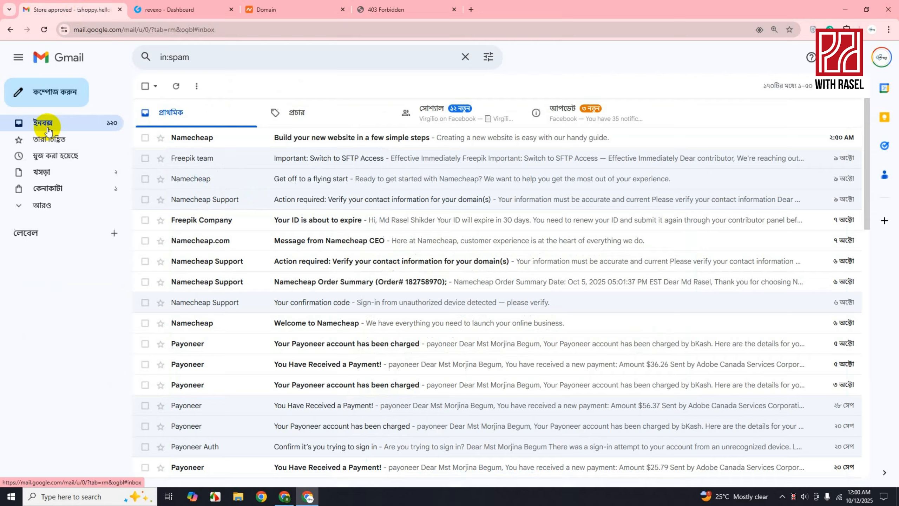
click(48, 93)
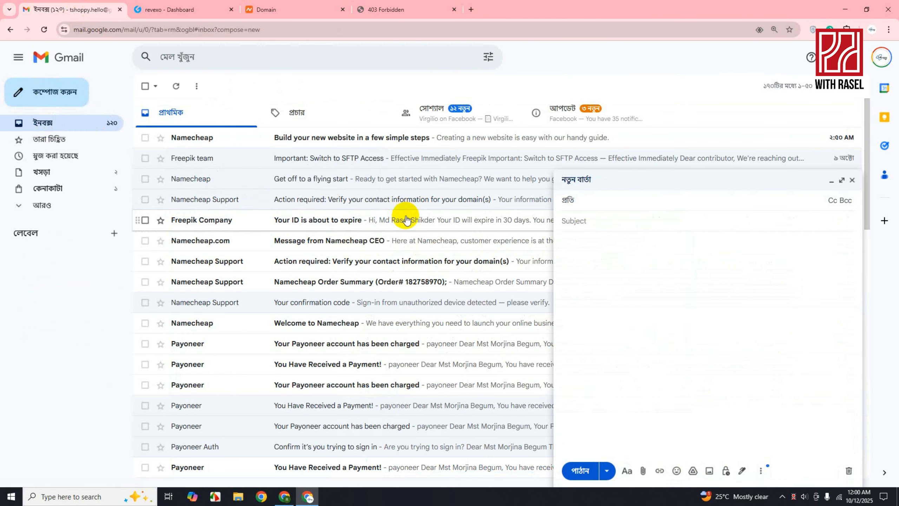
key(ctrl+v)
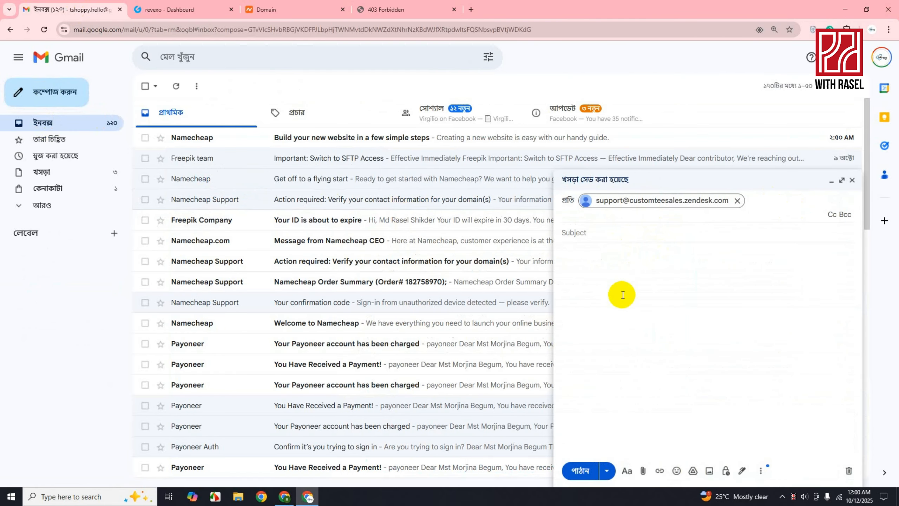
click(619, 294)
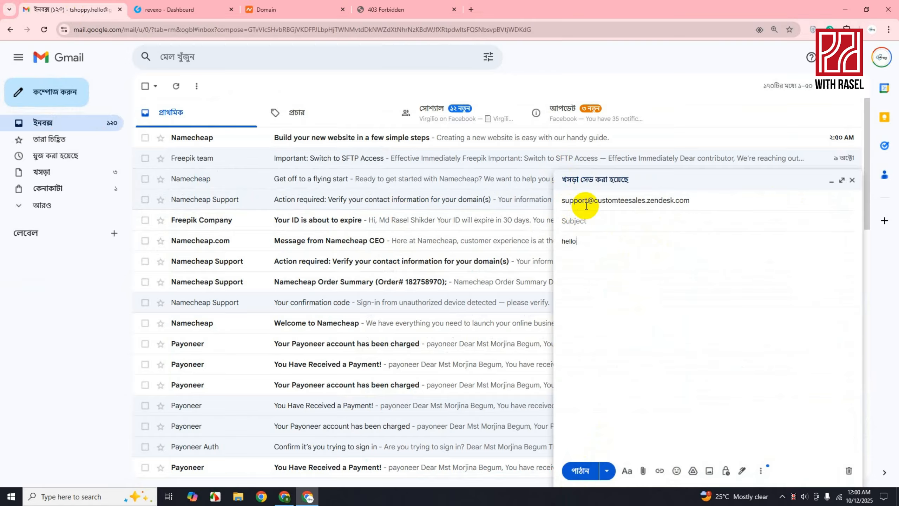
click(579, 471)
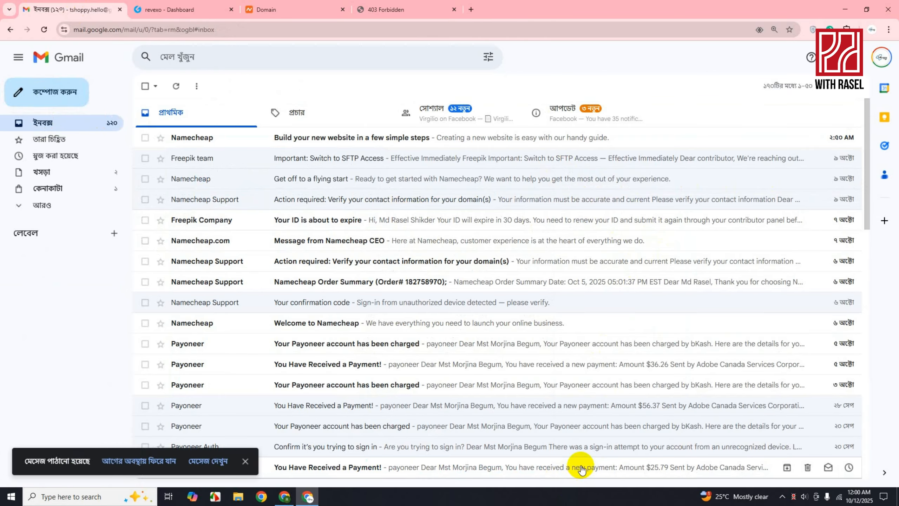
- Refresh the Gmail inbox, read the reply from Custom Tee Sales Support and return to the inbox
click(48, 28)
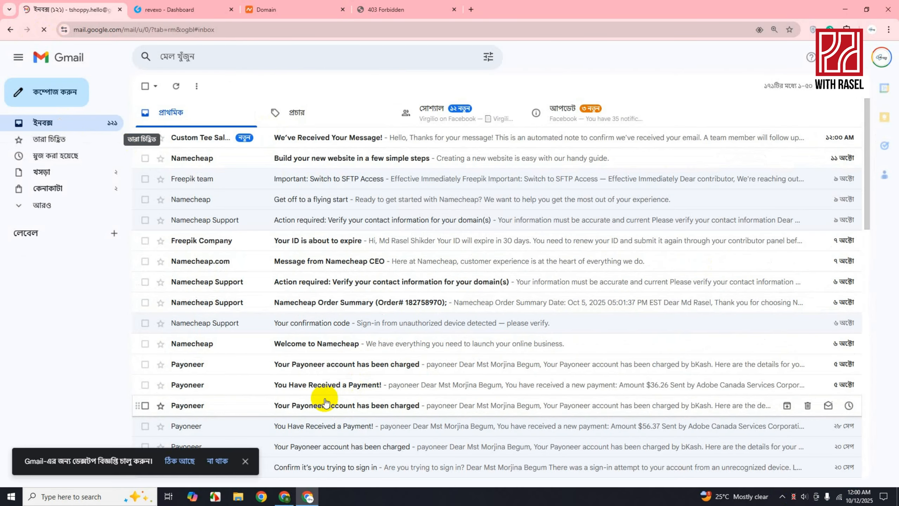
click(187, 149)
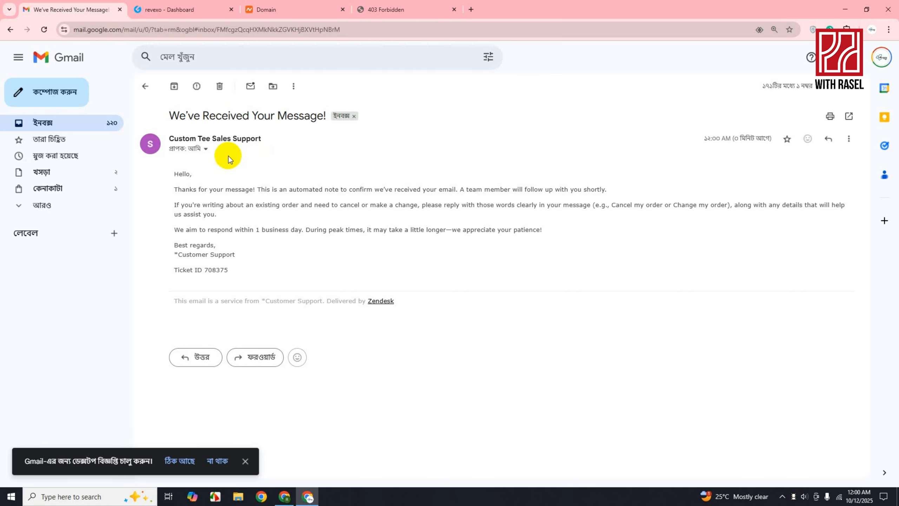
drag(229, 272, 169, 191)
key(alt+Left)
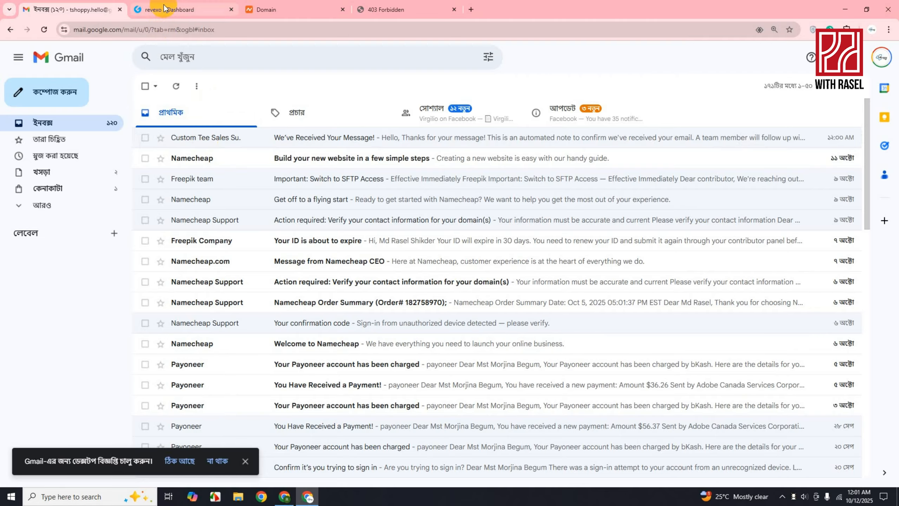
- Return to the GearLaunch DNS settings page and verify the DNS records again
click(194, 9)
click(169, 265)
scroll(311, 281, down, 3)
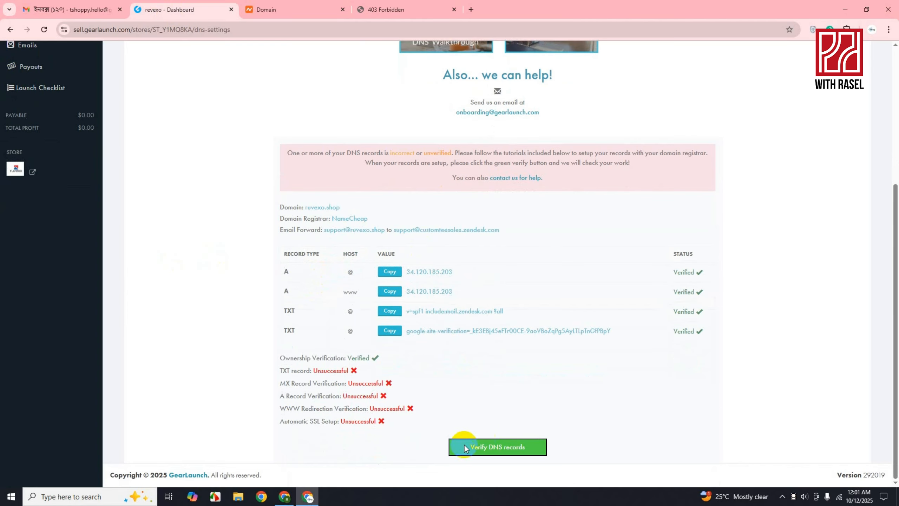
click(487, 458)
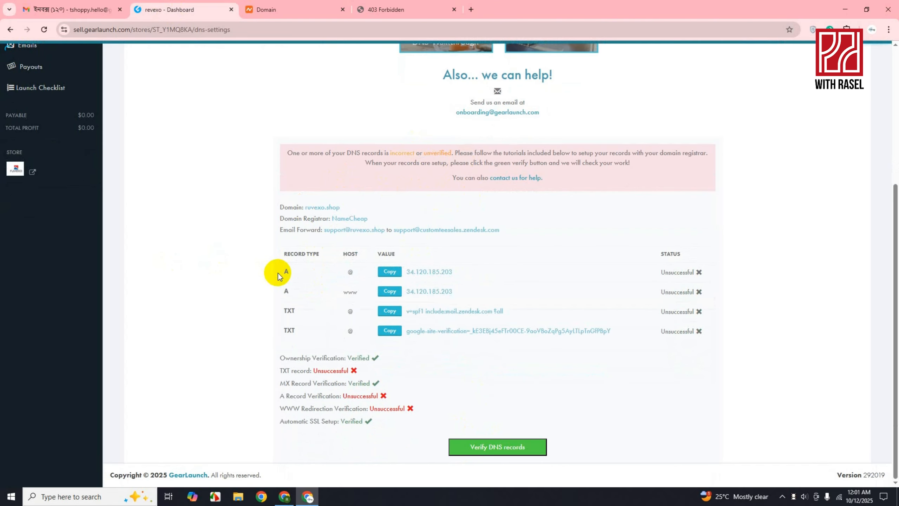
- Reload the DNS settings page, check the DNS records and review their verification statuses
click(90, 70)
click(43, 29)
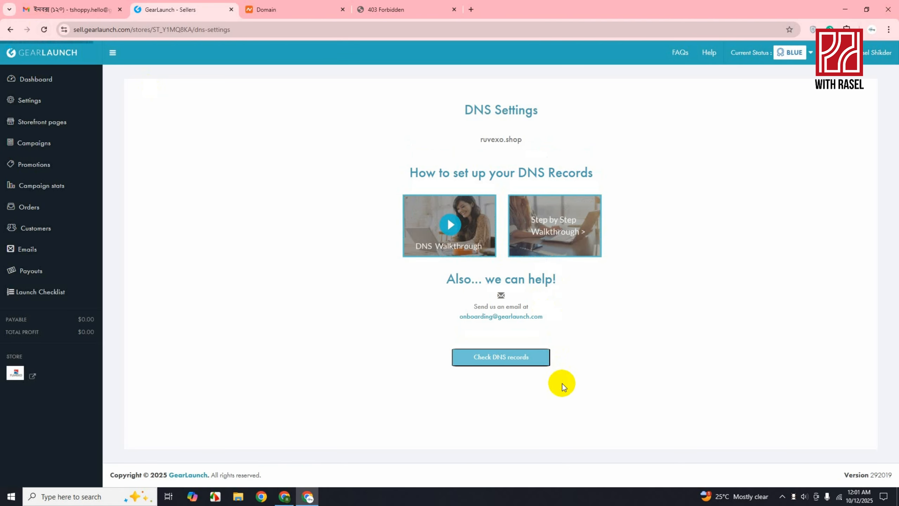
click(520, 360)
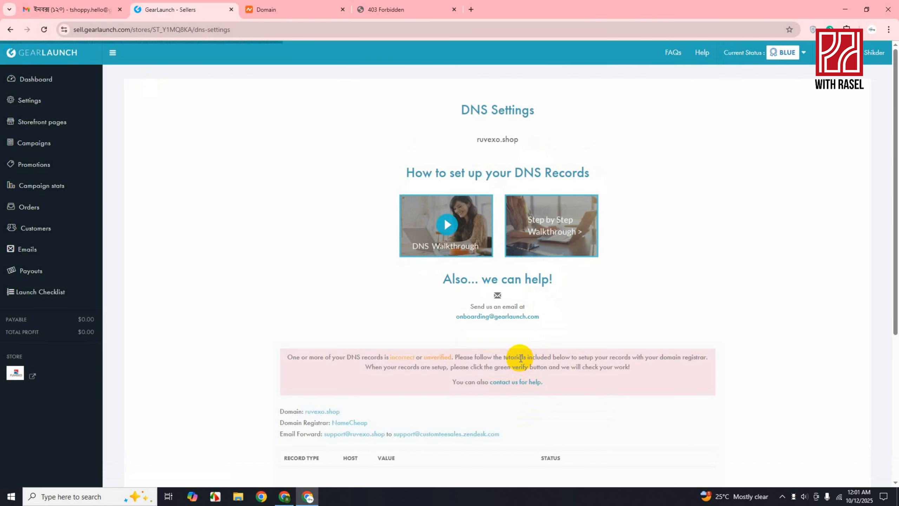
scroll(522, 361, down, 5)
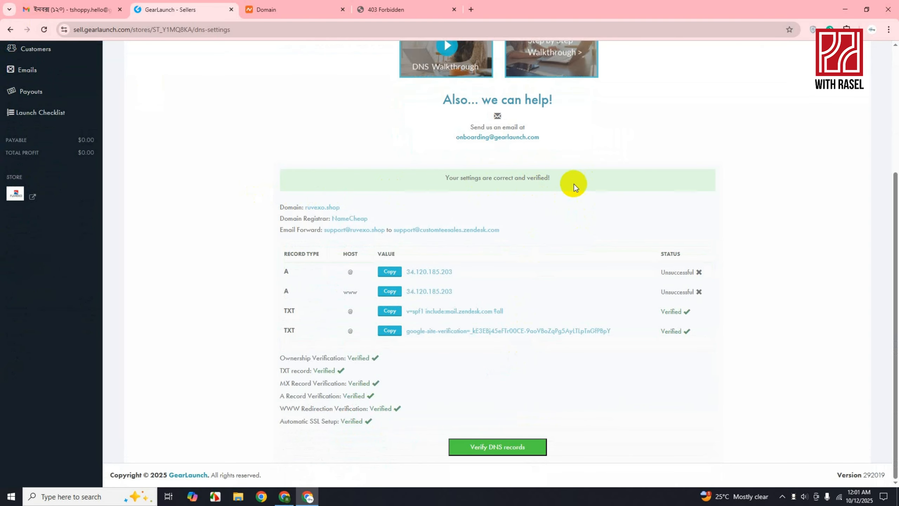
drag(573, 184, 432, 181)
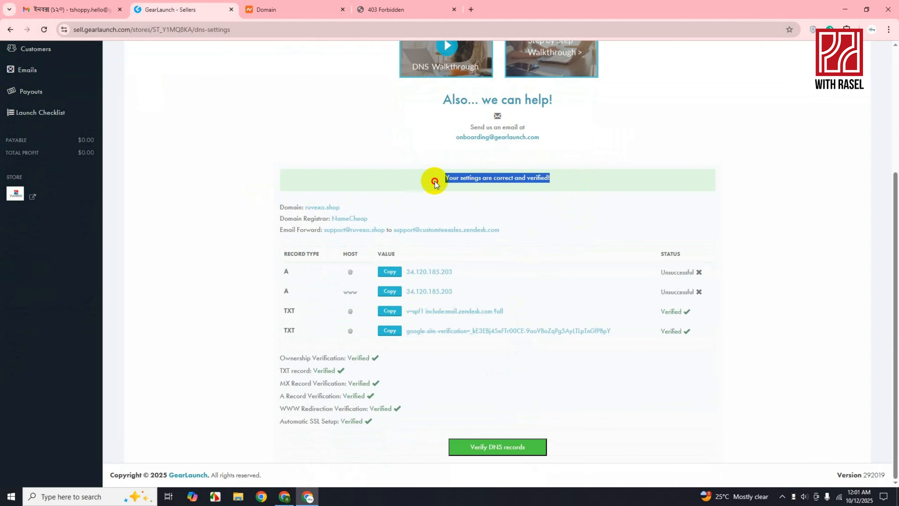
click(564, 194)
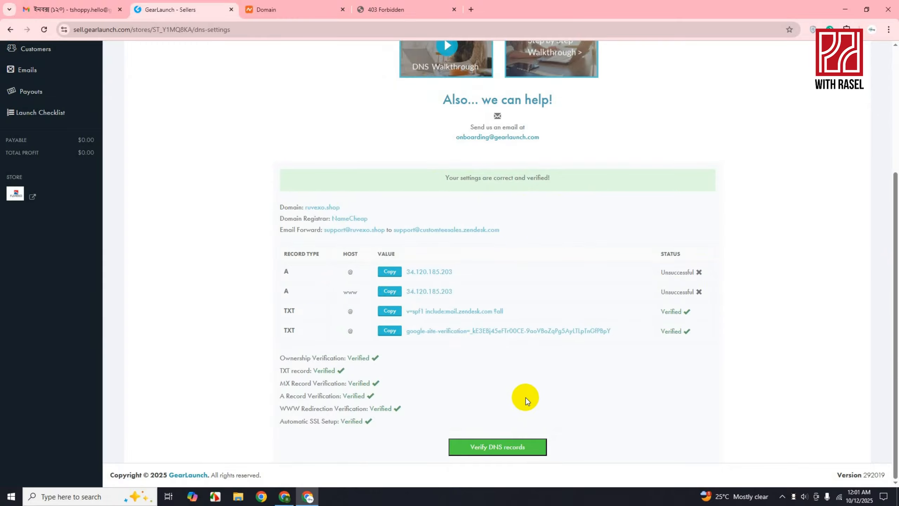
- Reload the page once more and recheck the status of each DNS record and verification item
click(45, 31)
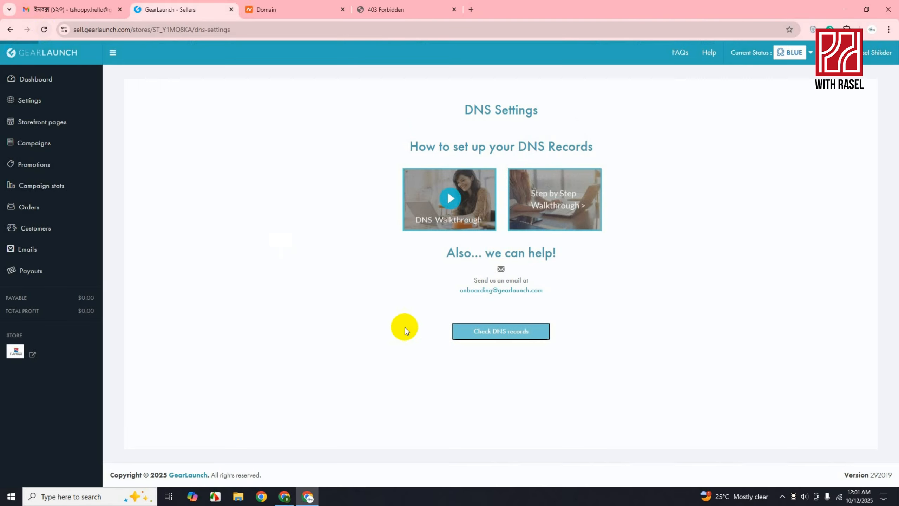
click(501, 360)
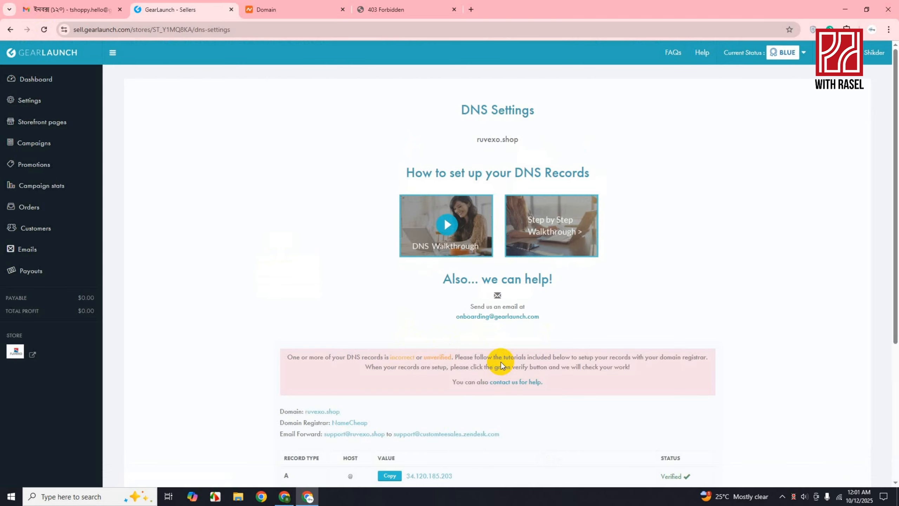
scroll(500, 363, down, 5)
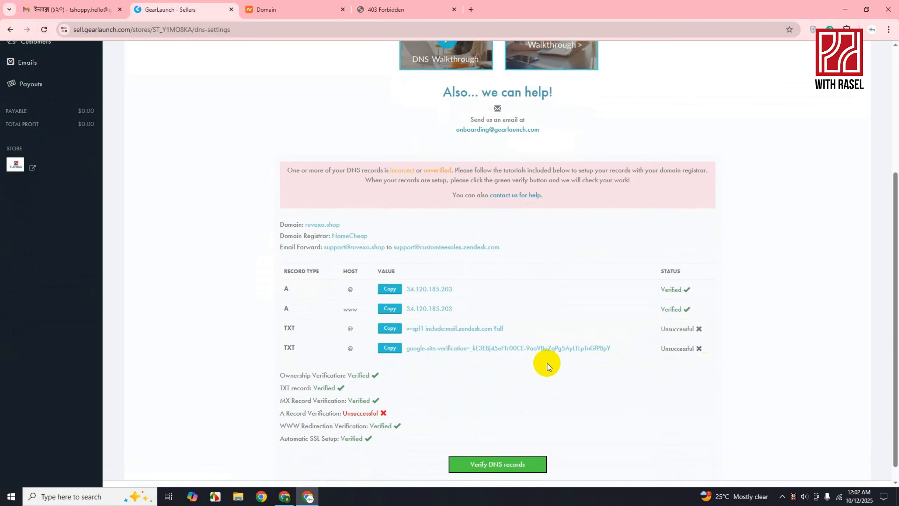
scroll(547, 364, up, 5)
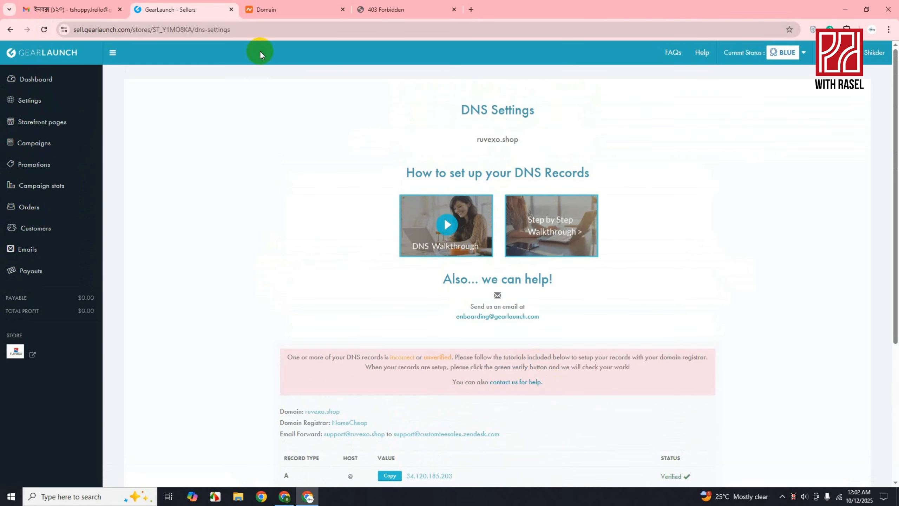
- Reload ruvexo.shop in its browser tab to check whether the store loads, and return to the GearLaunch DNS settings
click(387, 10)
click(44, 33)
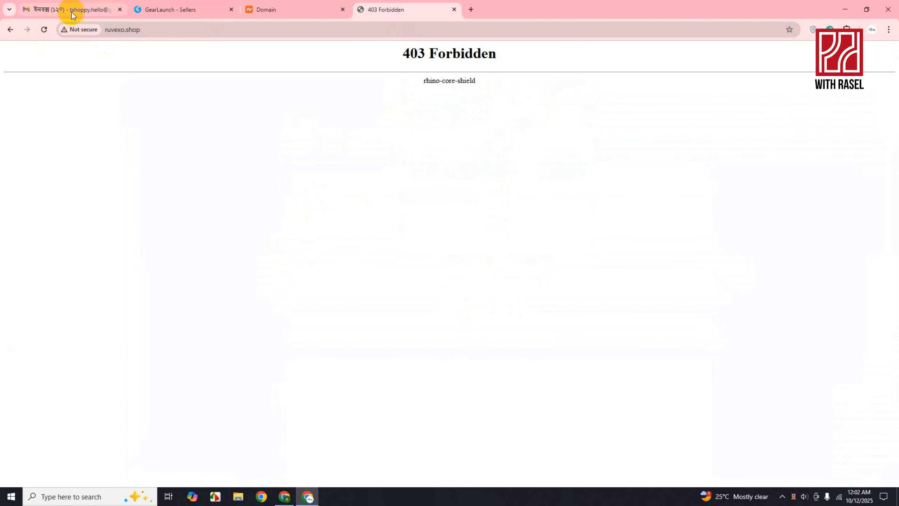
click(182, 11)
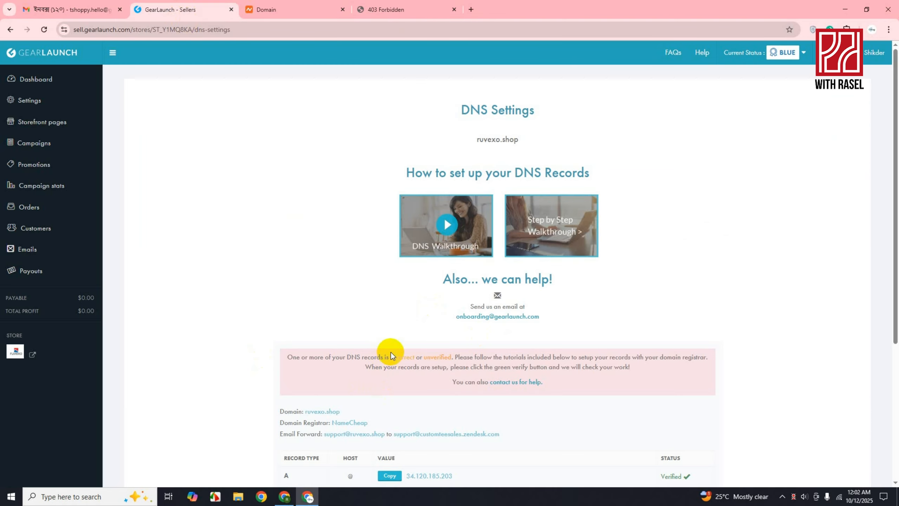
- Rerun the verification of ruvexo.shop's DNS records after looking over their statuses
scroll(392, 352, down, 3)
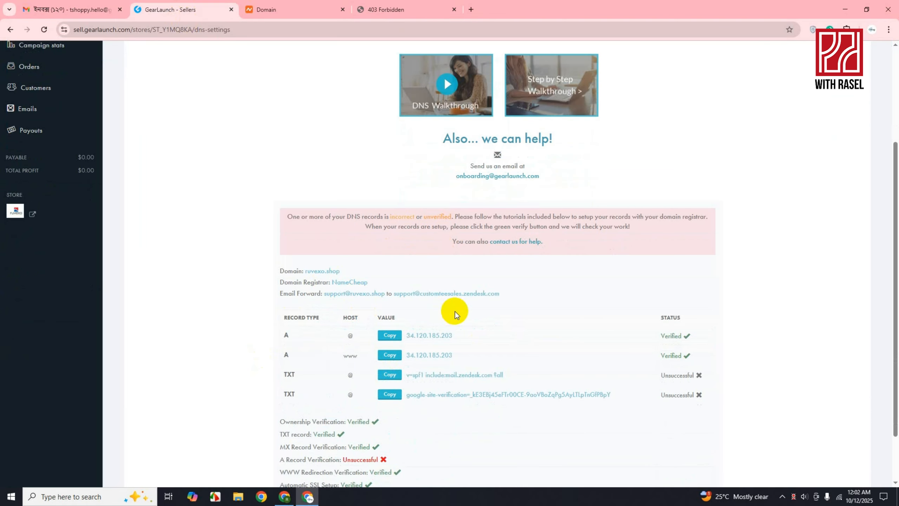
scroll(455, 311, down, 1)
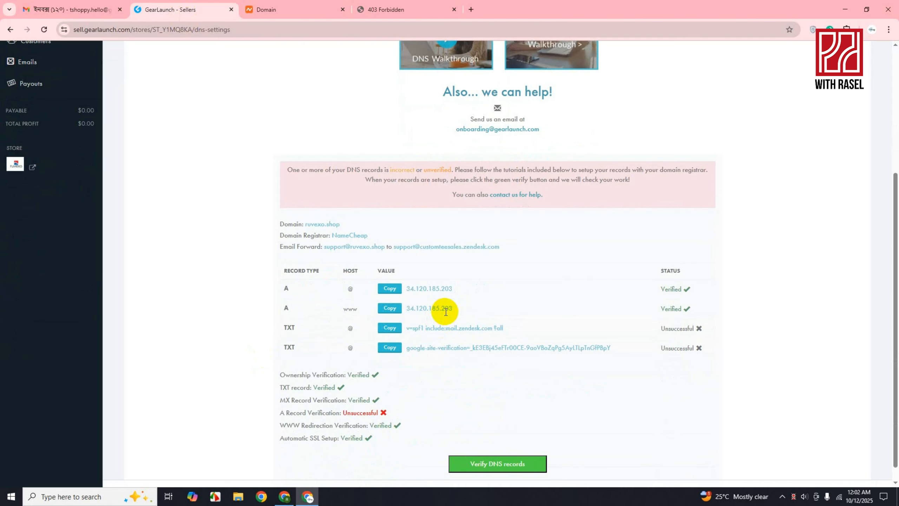
click(499, 464)
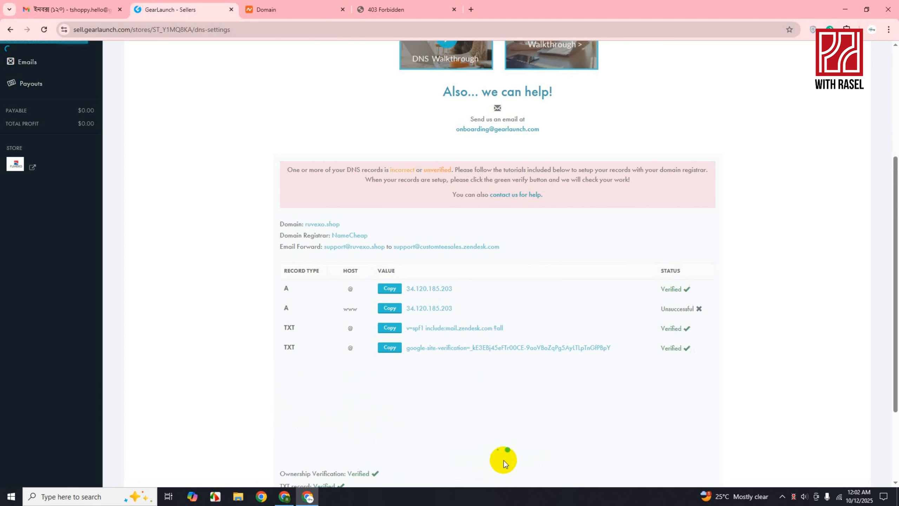